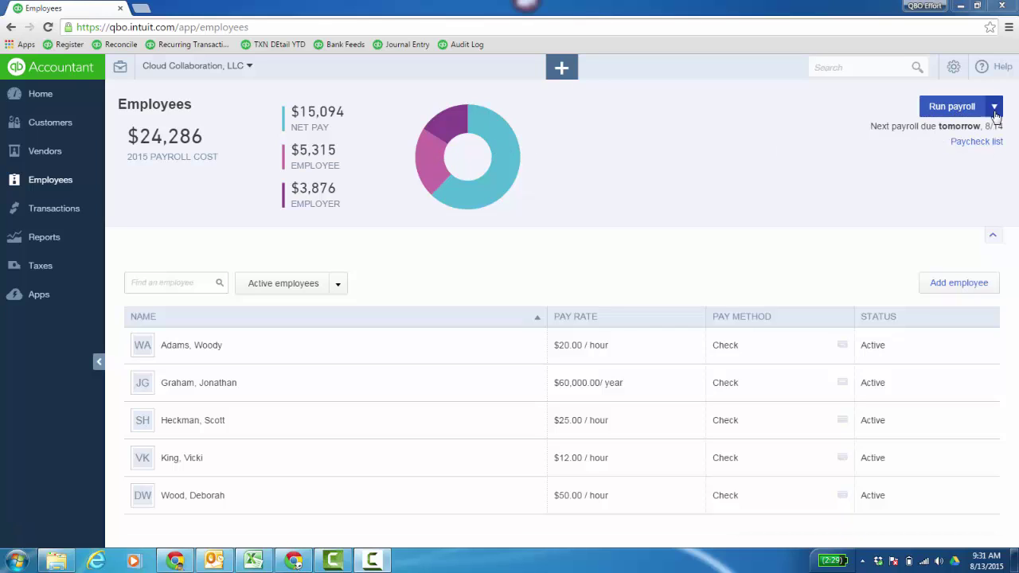
# Step: Check the extra payroll run options, and open the pay details of the $25.00 / hour employee for editing
pyautogui.click(995, 111)
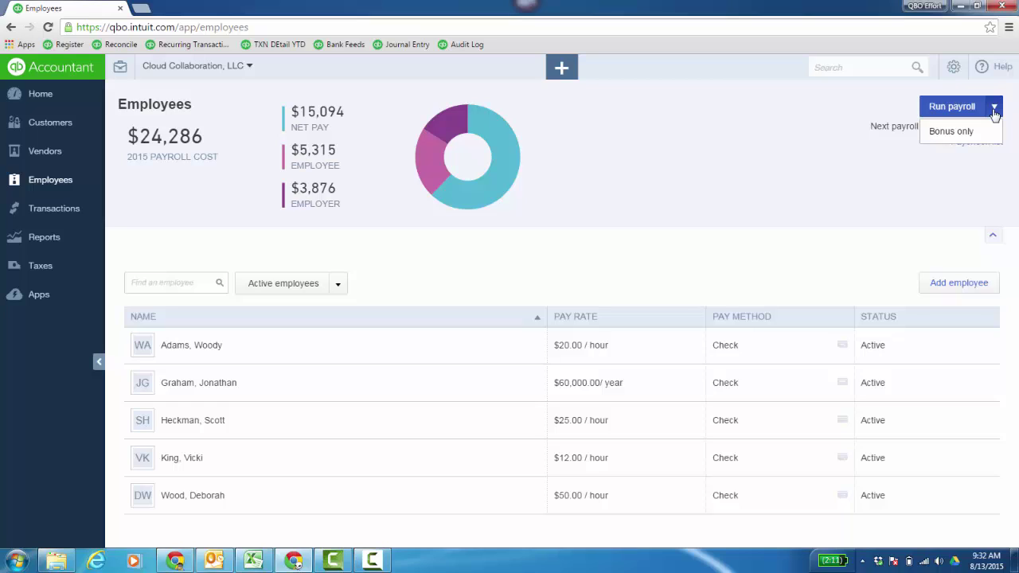
pyautogui.click(215, 426)
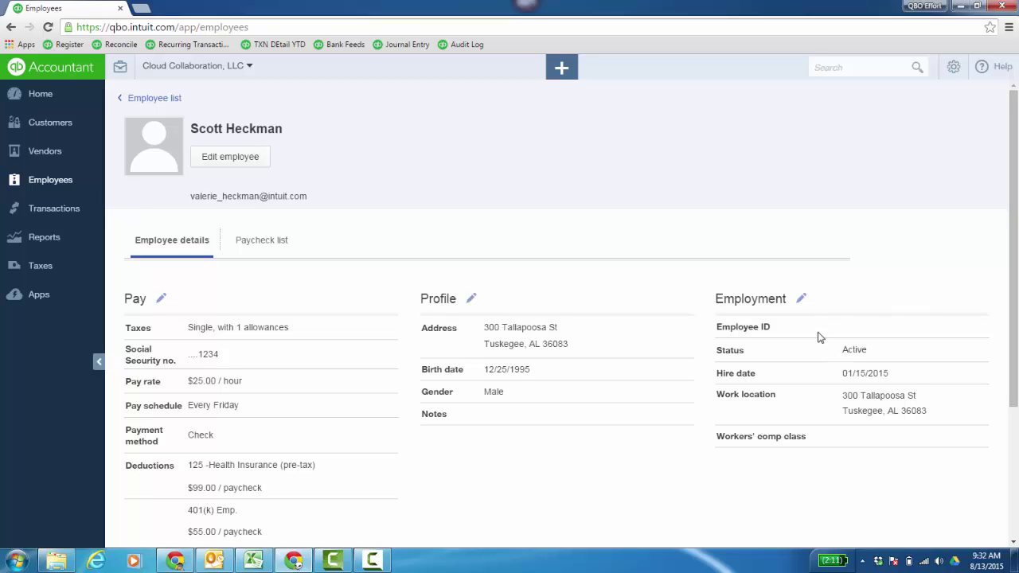
pyautogui.click(159, 299)
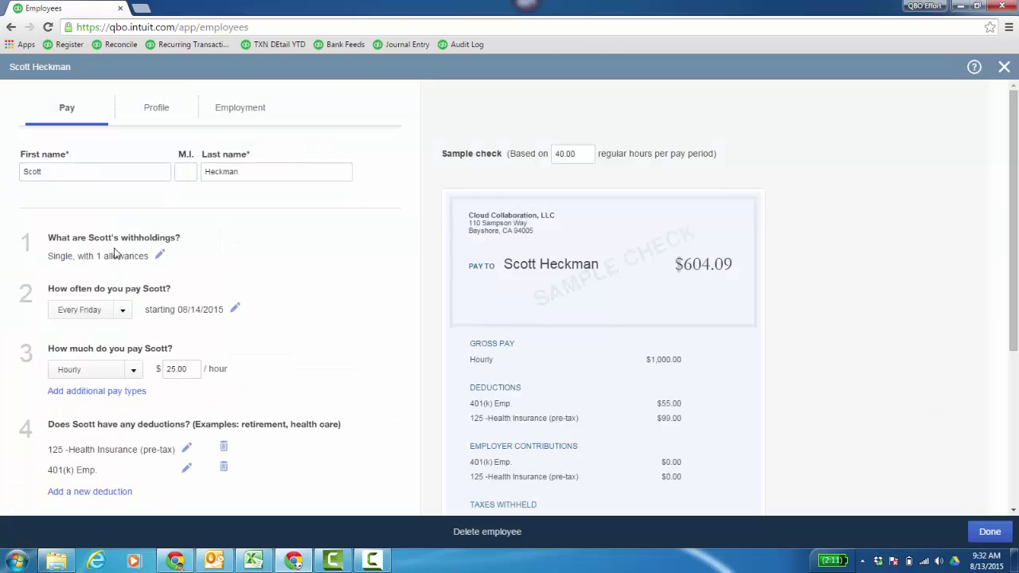
# Step: Examine the employee's W-4 withholdings, including the state taxes, local taxes and tax exemptions
pyautogui.click(160, 258)
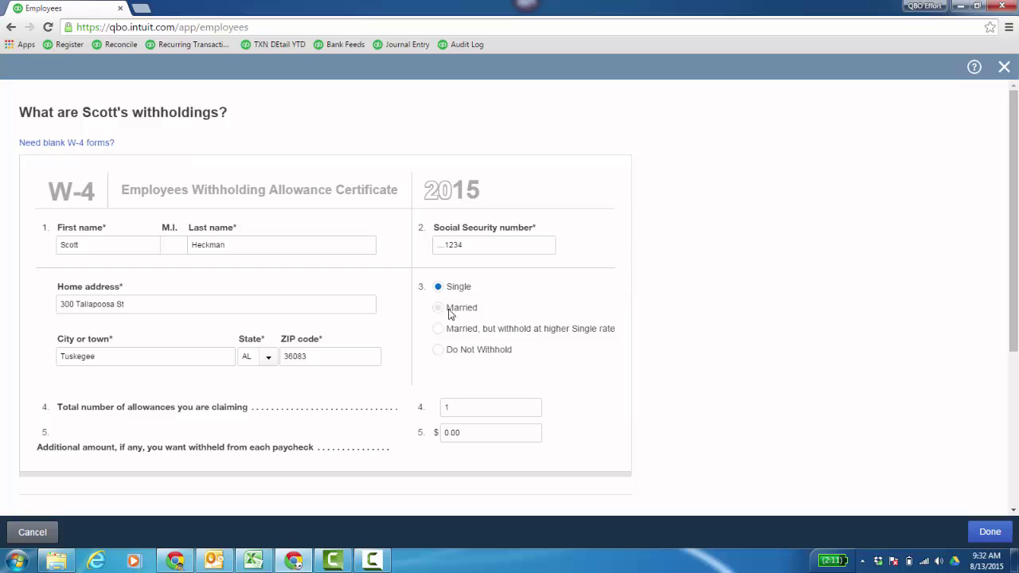
pyautogui.scroll(-1, 582, 398)
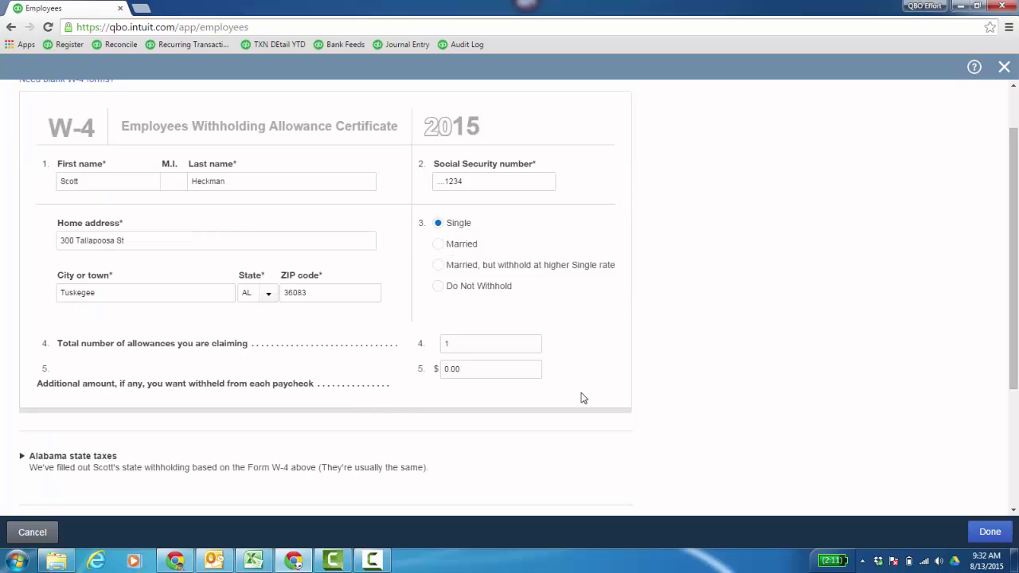
pyautogui.scroll(-2, 448, 434)
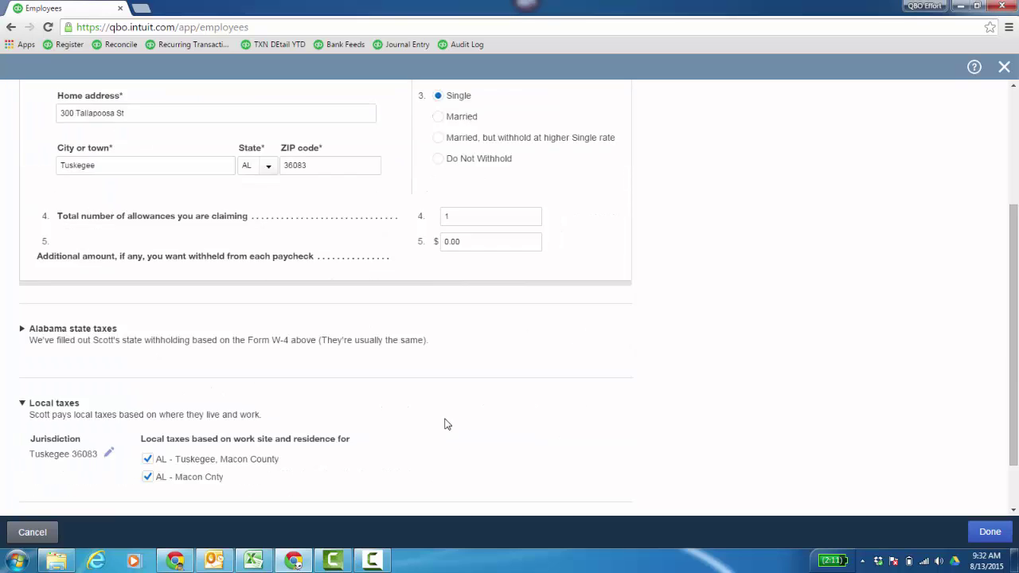
pyautogui.scroll(1, 104, 378)
pyautogui.scroll(-2, 86, 392)
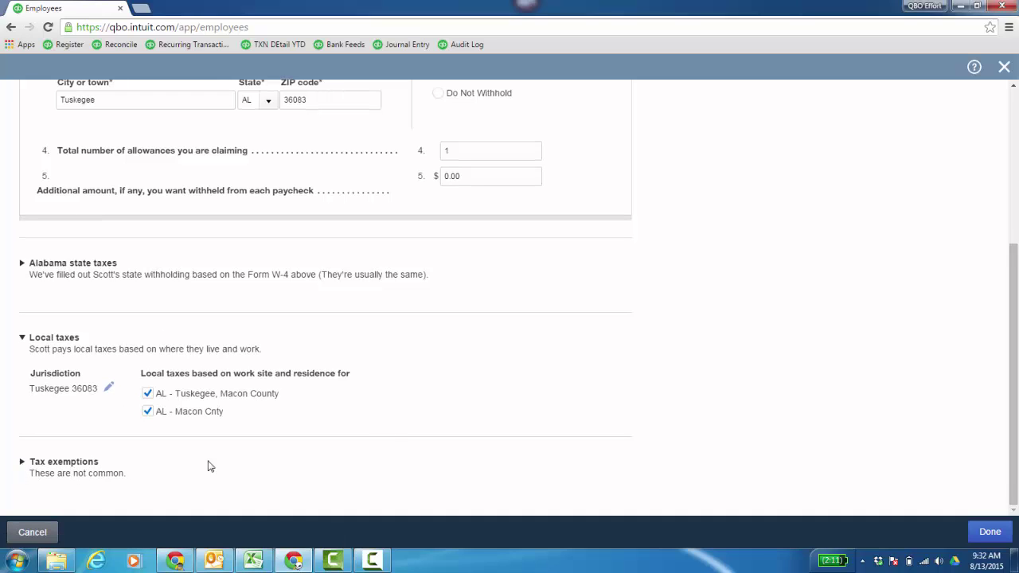
pyautogui.click(23, 466)
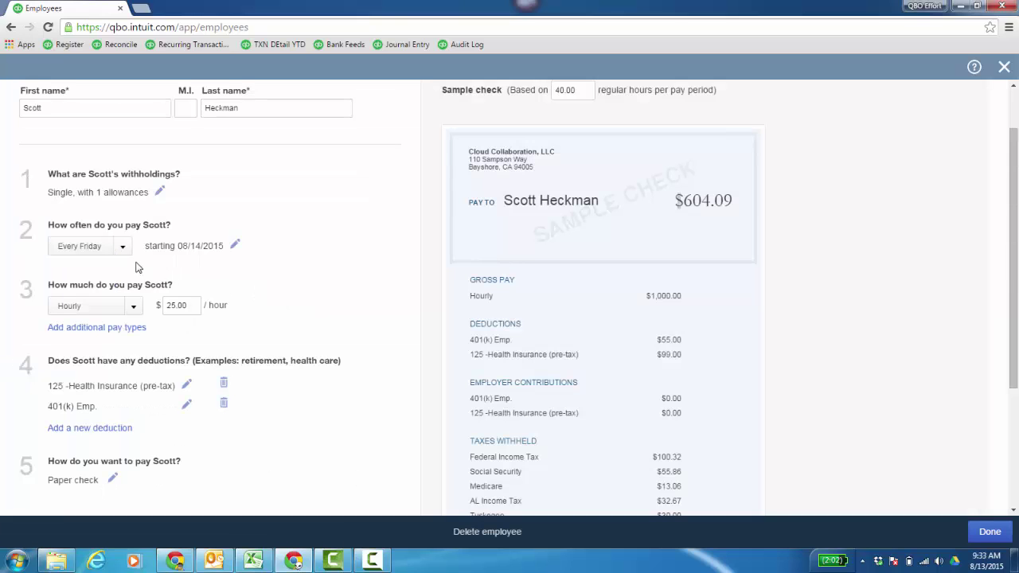
# Step: Look over the pay schedule choices and try adding another hourly rate to the employee's pay types
pyautogui.click(124, 248)
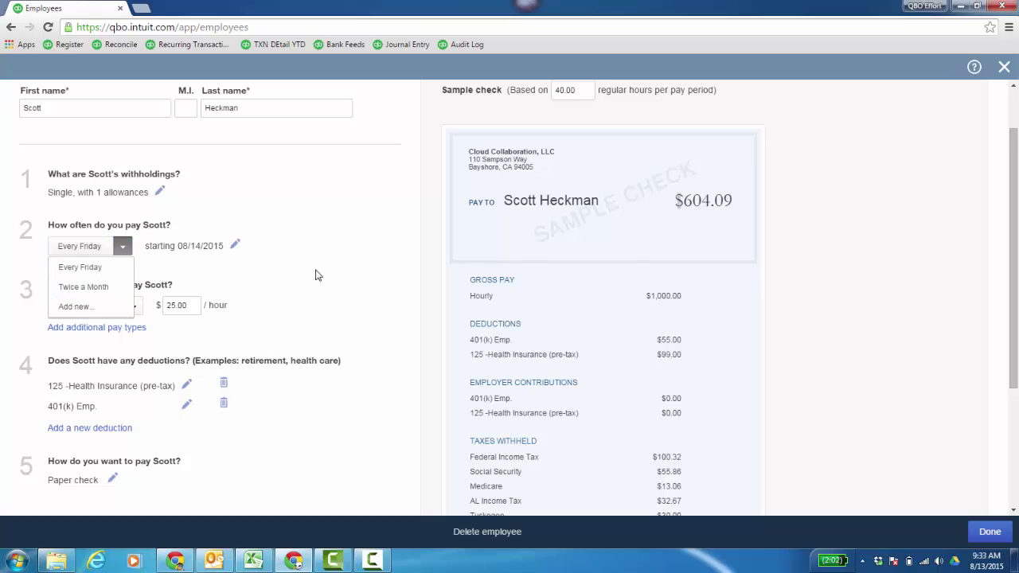
pyautogui.click(355, 288)
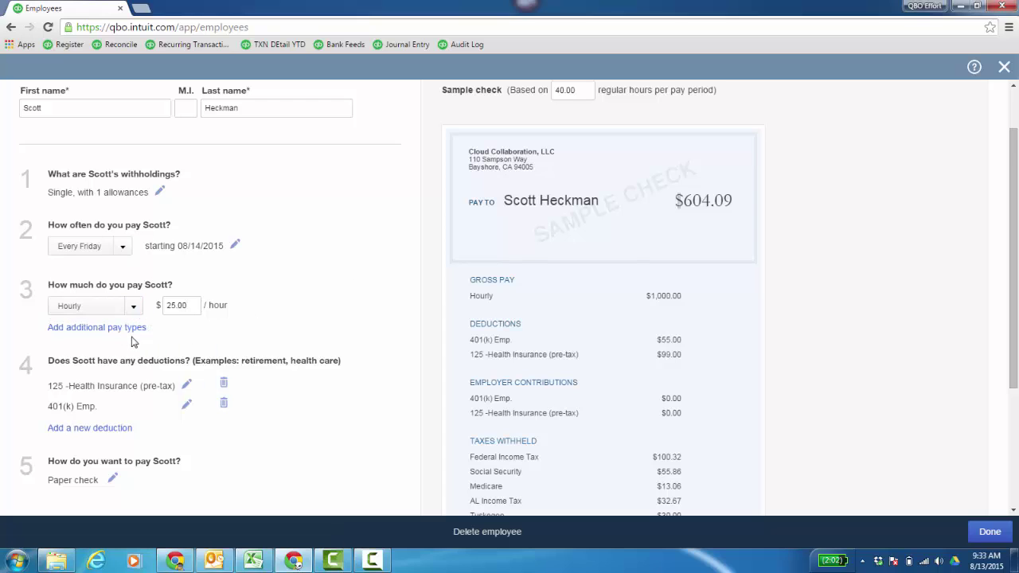
pyautogui.click(131, 328)
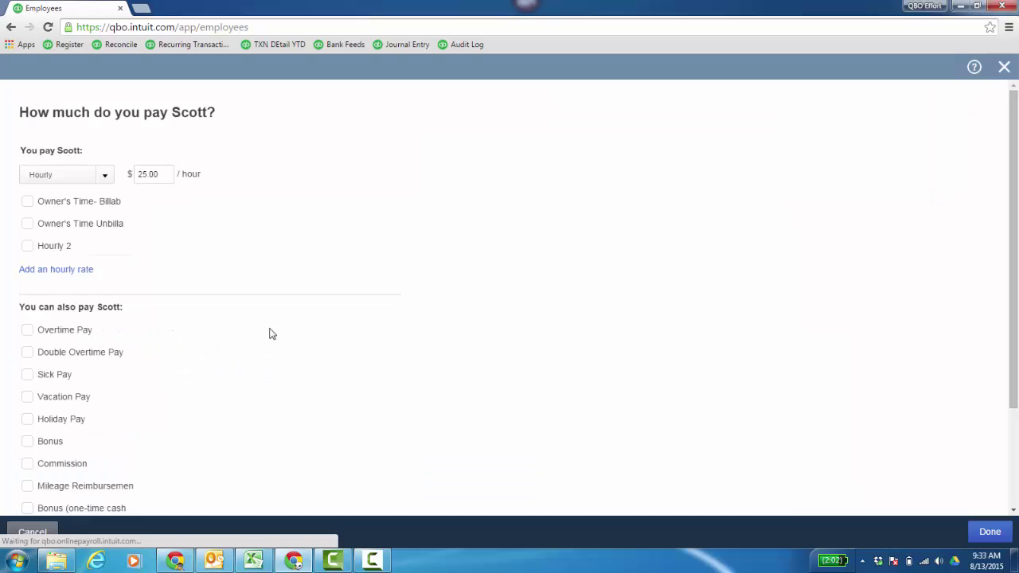
pyautogui.click(67, 271)
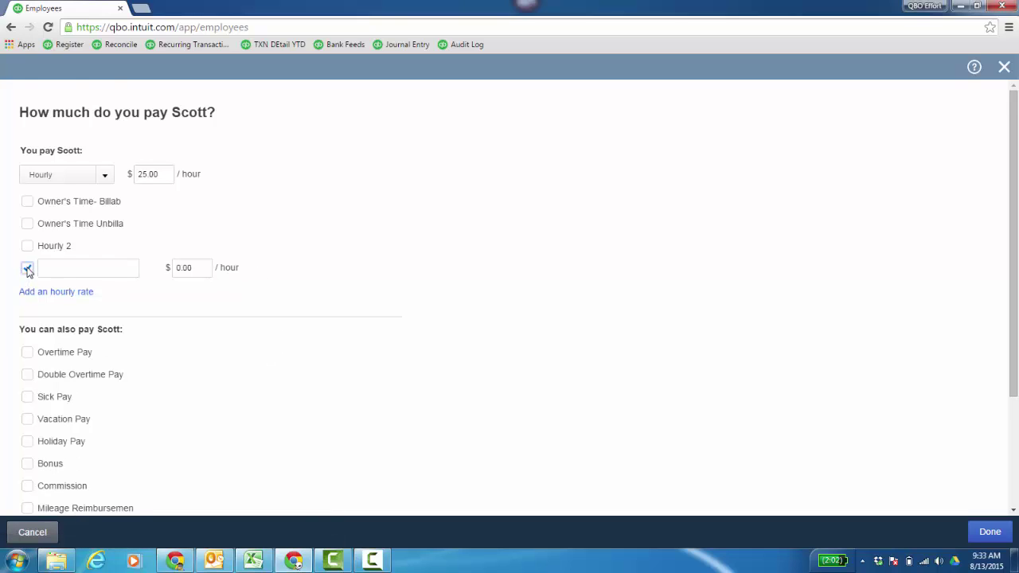
pyautogui.click(28, 270)
# Step: Examine the additional pay types available for the employee, including the uncommon ones
pyautogui.scroll(-2, 445, 295)
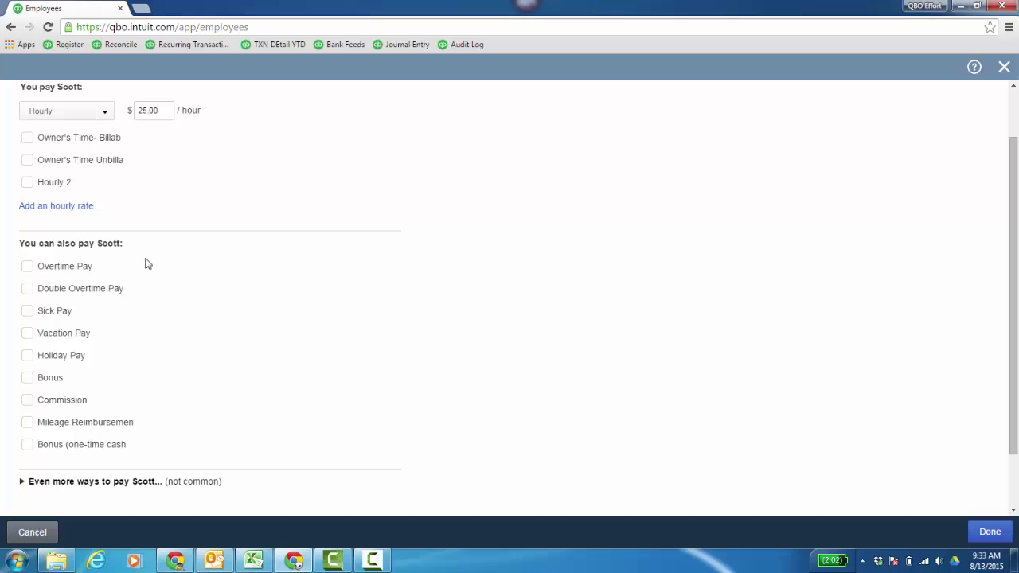
pyautogui.click(62, 332)
pyautogui.scroll(-1, 384, 316)
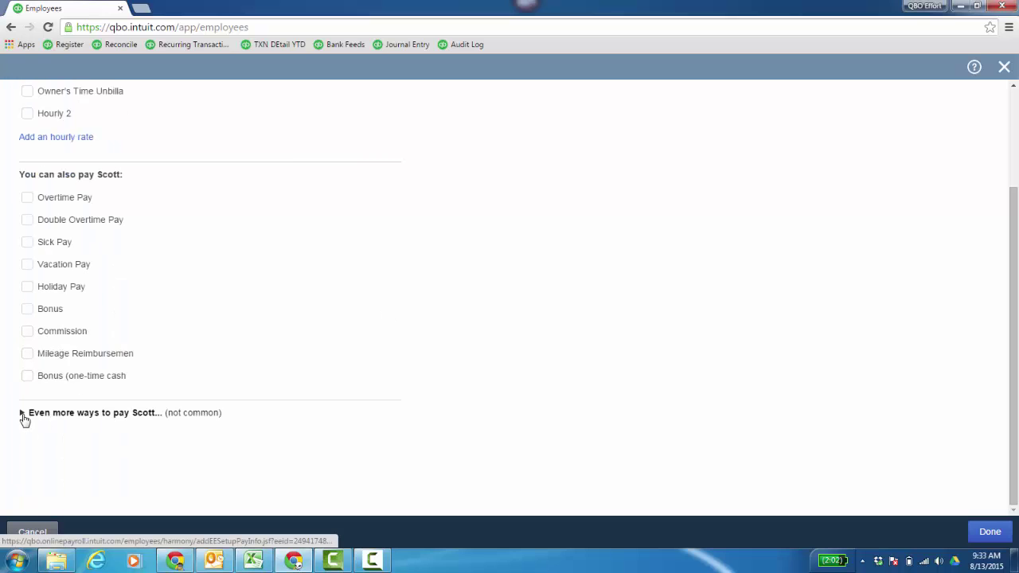
pyautogui.click(23, 415)
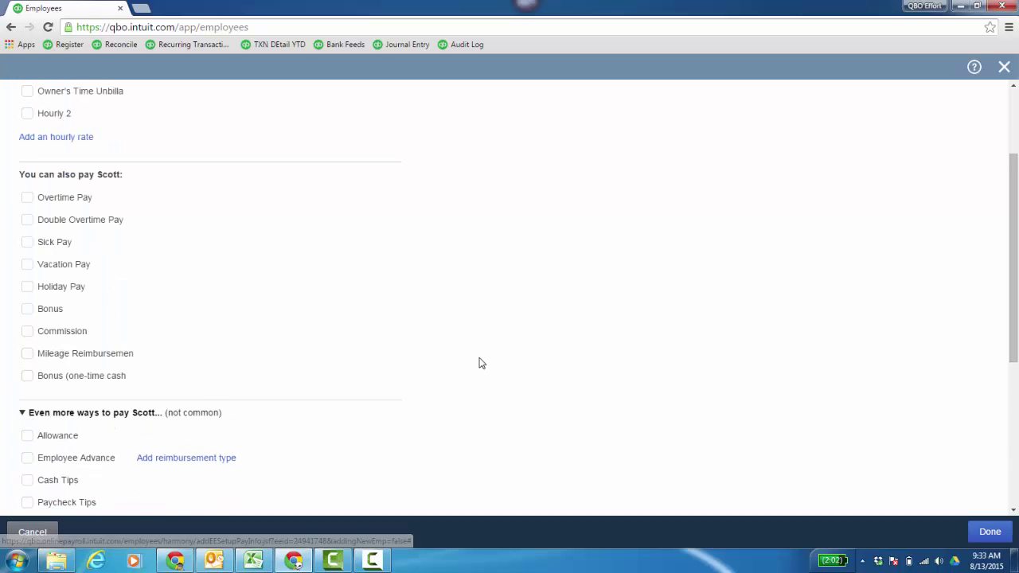
pyautogui.scroll(-3, 480, 362)
pyautogui.scroll(-1, 497, 335)
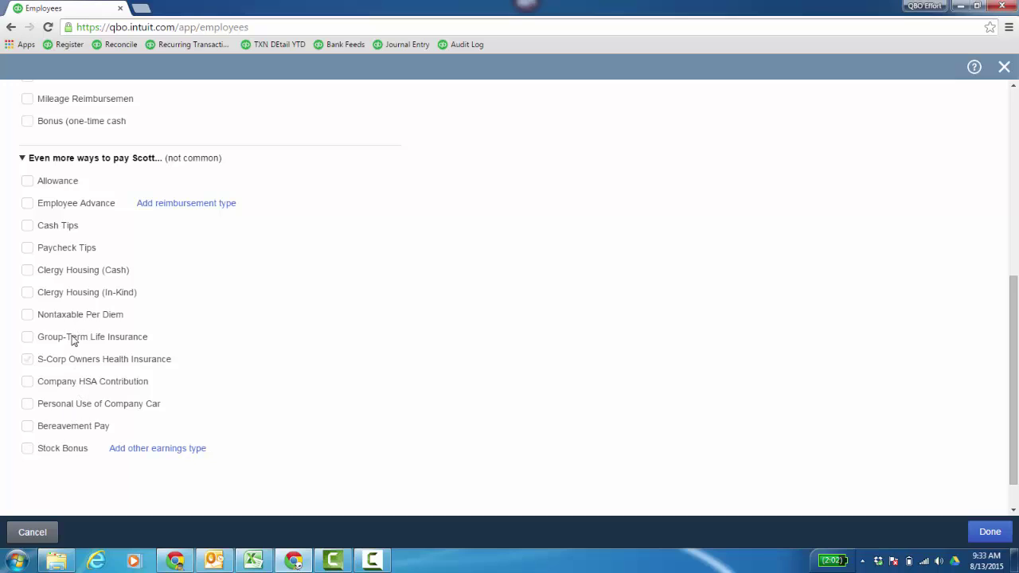
# Step: Try adding a reimbursement type and another earnings type, and leave the pay types without saving
pyautogui.click(191, 208)
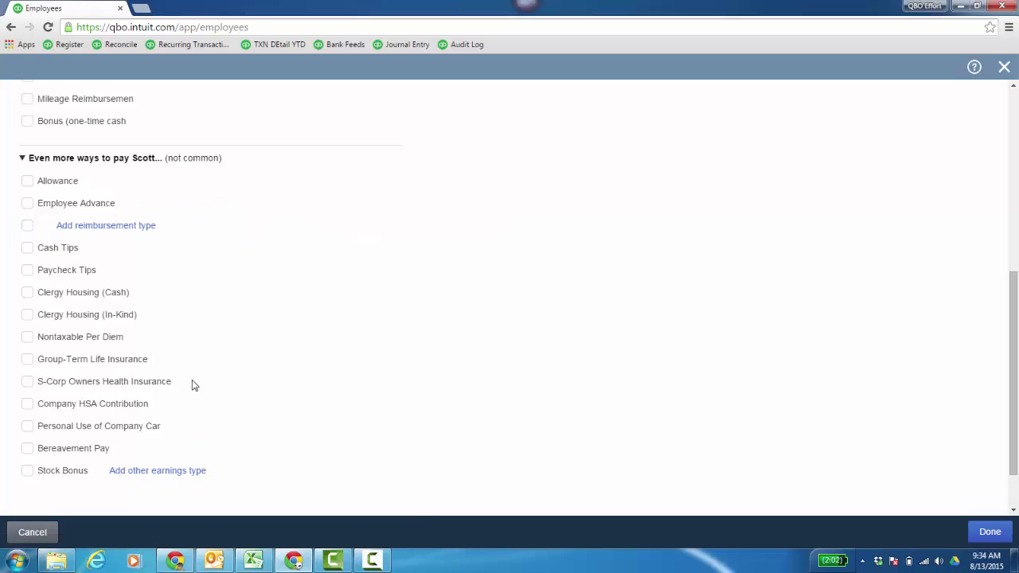
pyautogui.click(167, 471)
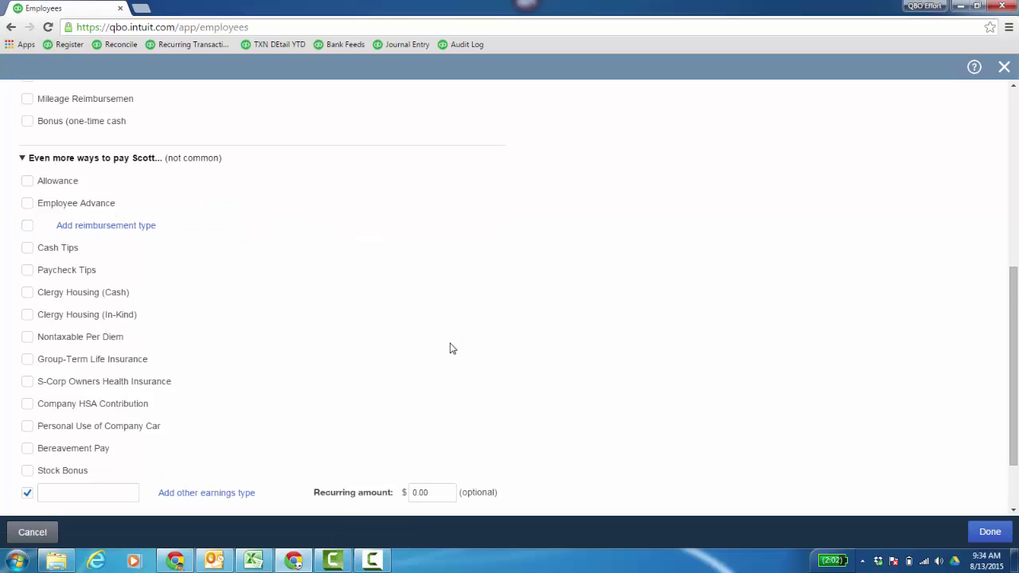
pyautogui.scroll(-2, 437, 335)
pyautogui.click(27, 406)
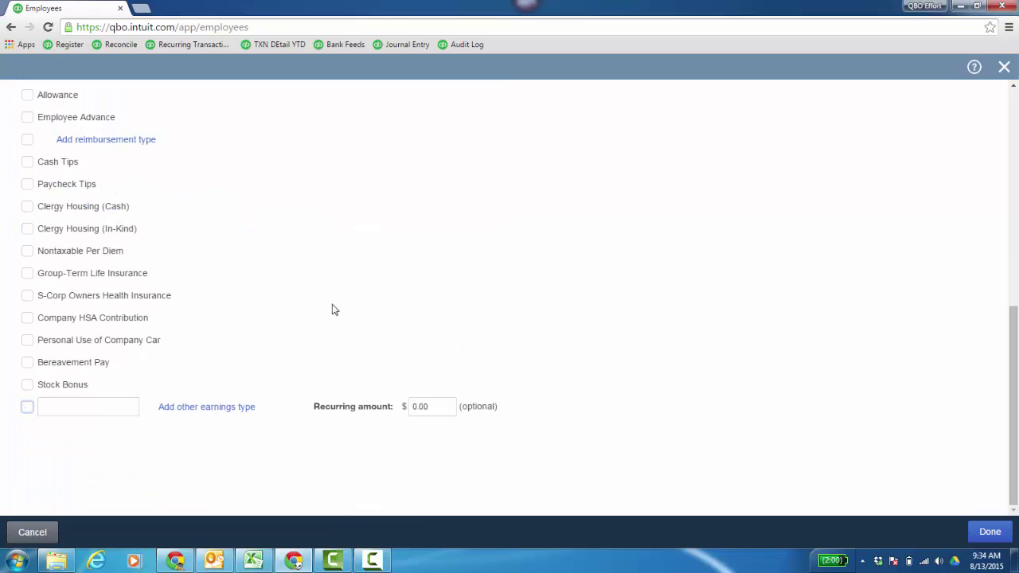
pyautogui.scroll(5, 339, 303)
pyautogui.scroll(-5, 338, 315)
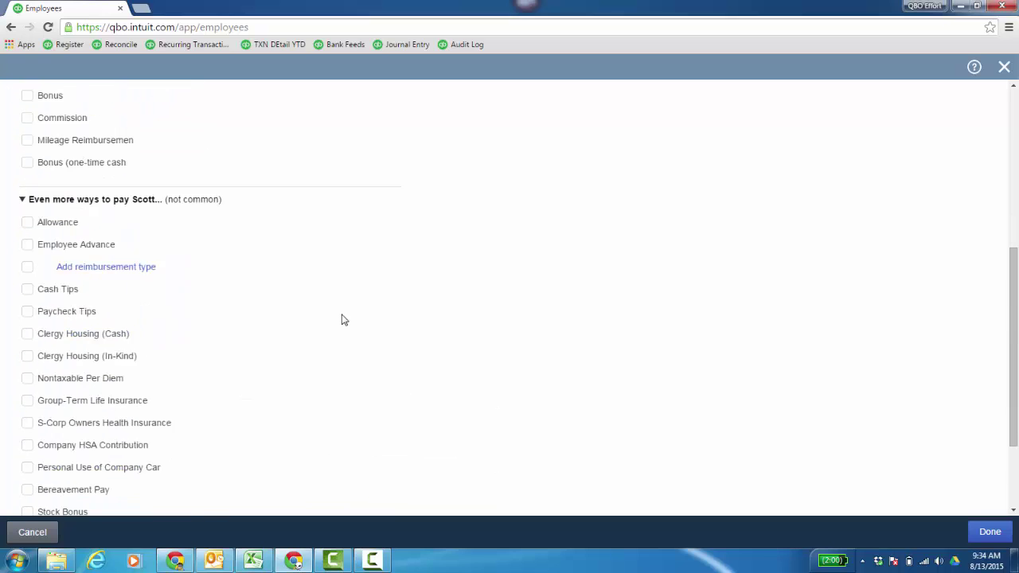
pyautogui.scroll(6, 341, 319)
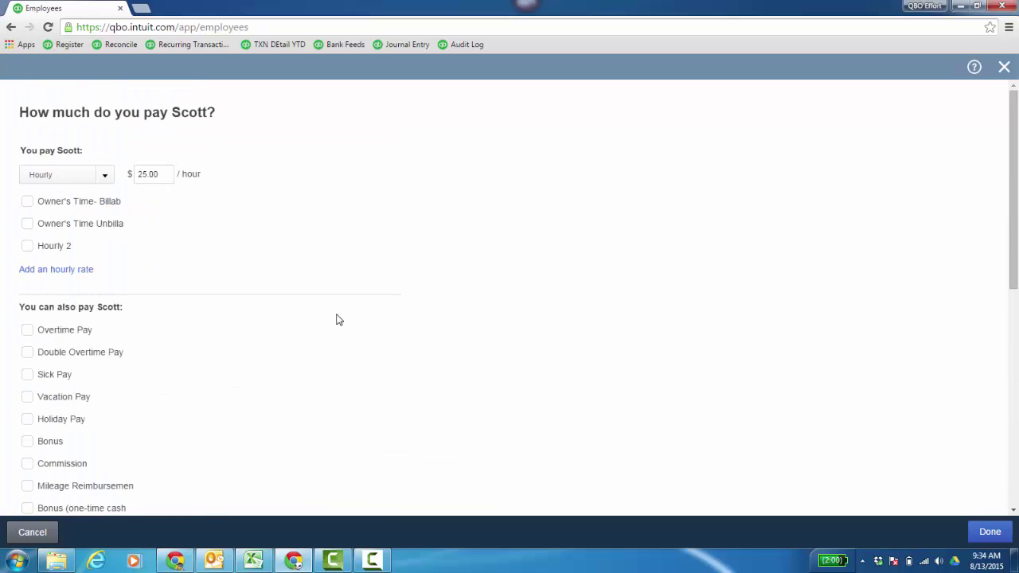
pyautogui.click(36, 533)
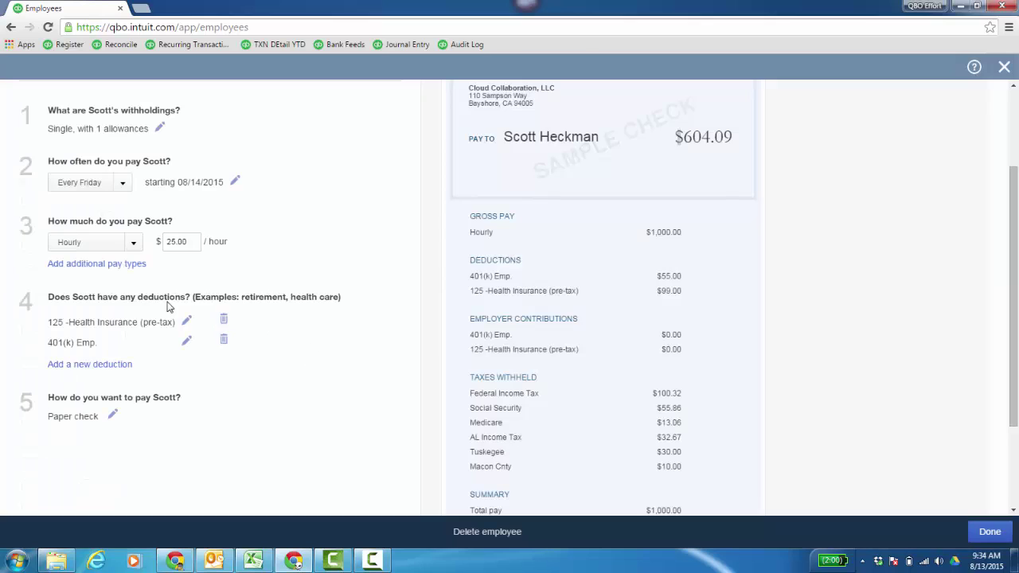
# Step: Start a new deduction, compare the Deduction/contribution choices with the Garnishment types, and cancel it
pyautogui.click(106, 365)
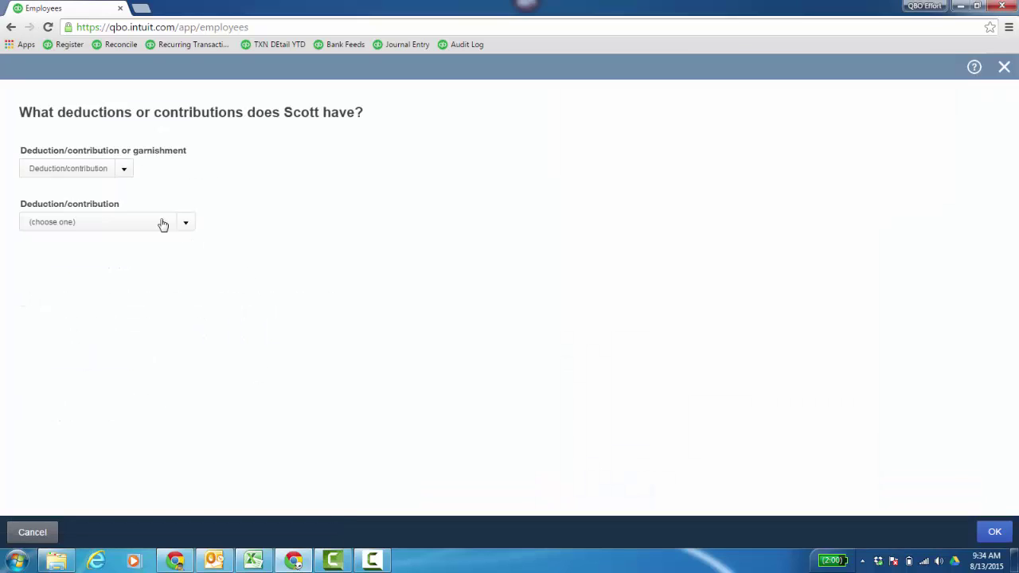
pyautogui.click(125, 169)
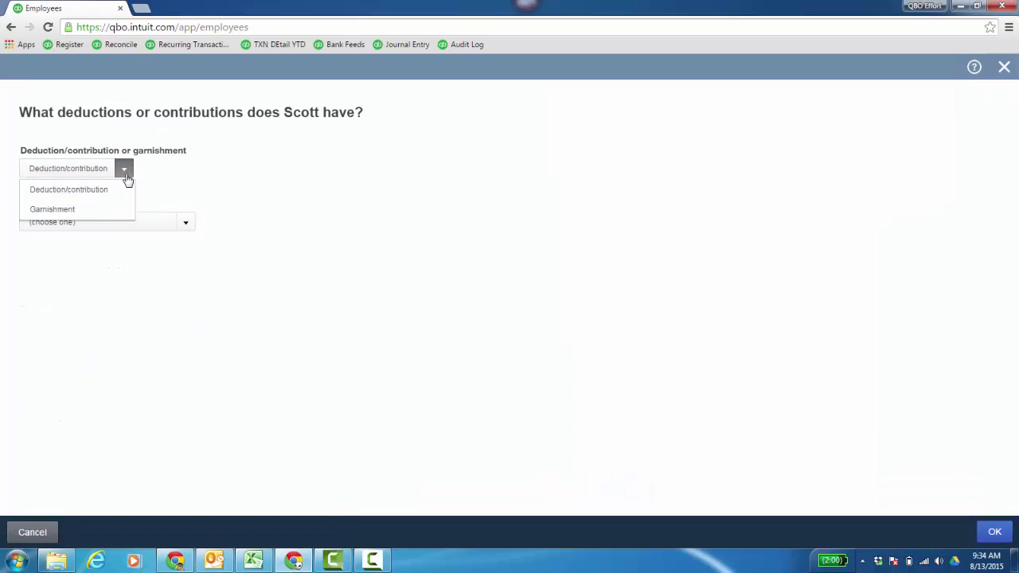
pyautogui.click(76, 190)
pyautogui.click(185, 224)
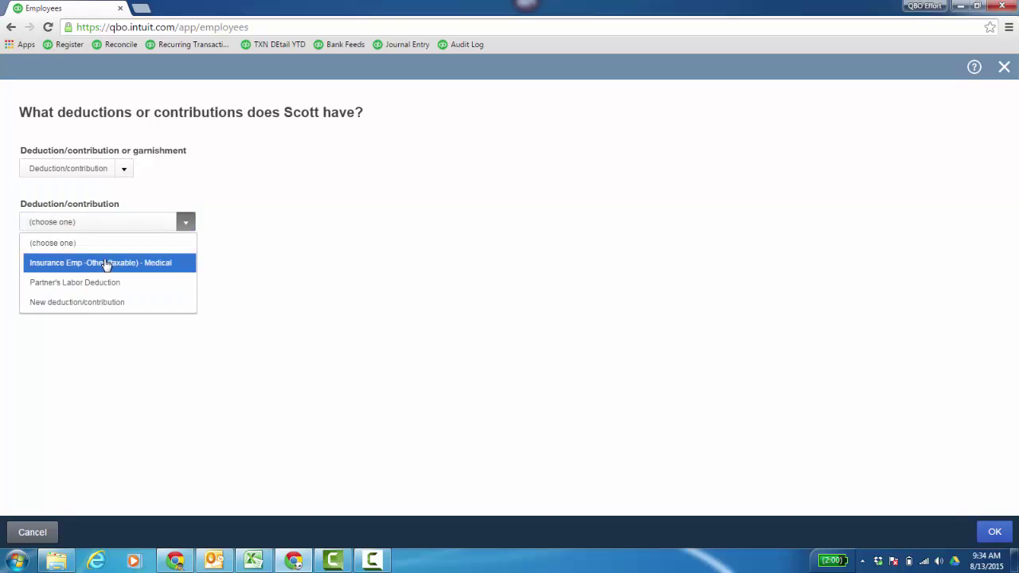
pyautogui.click(123, 169)
pyautogui.click(86, 209)
pyautogui.click(123, 226)
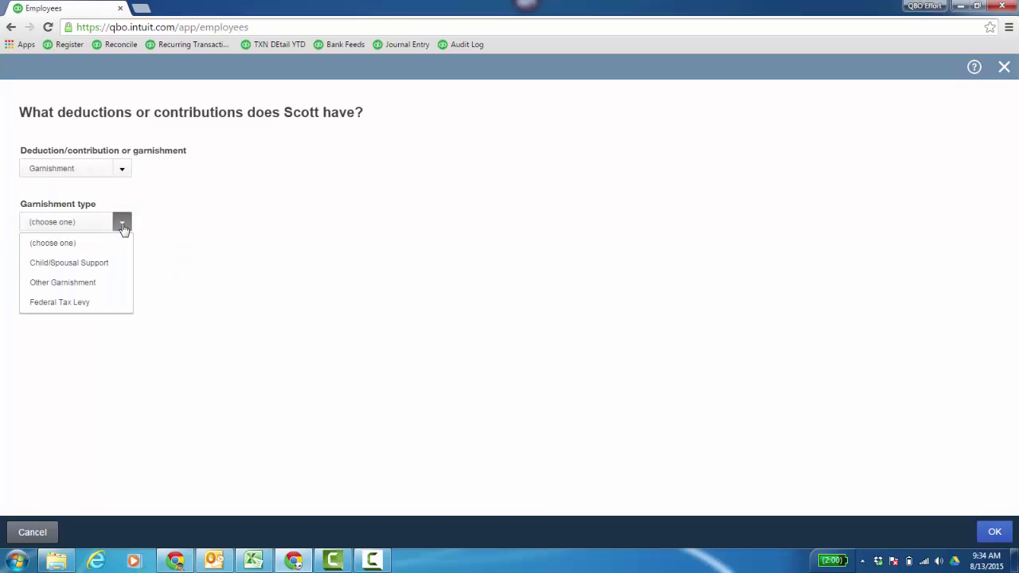
pyautogui.click(29, 533)
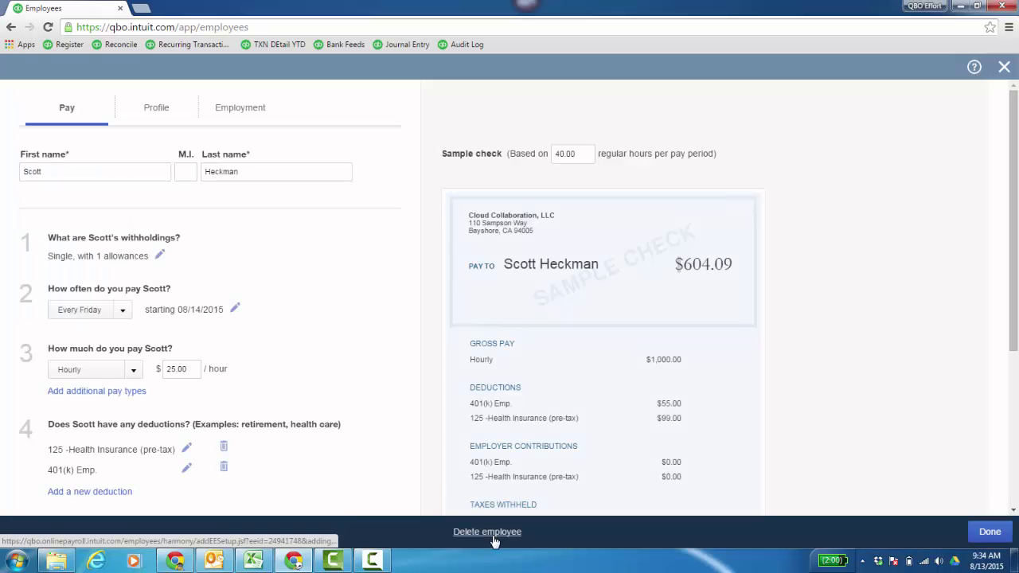
# Step: Review the employee's profile details, from the home address and contact fields to the notes
pyautogui.click(154, 111)
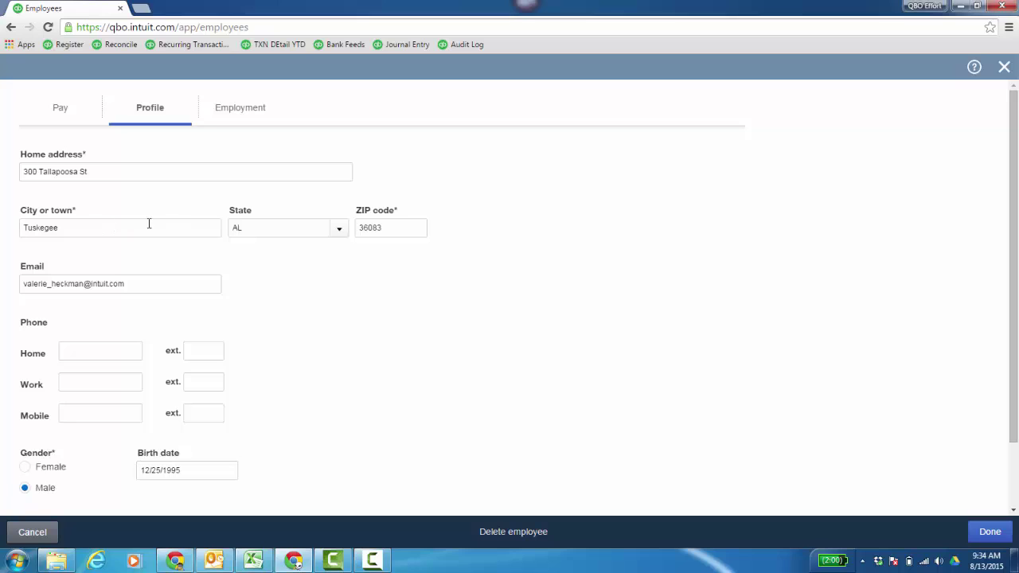
pyautogui.scroll(-2, 335, 373)
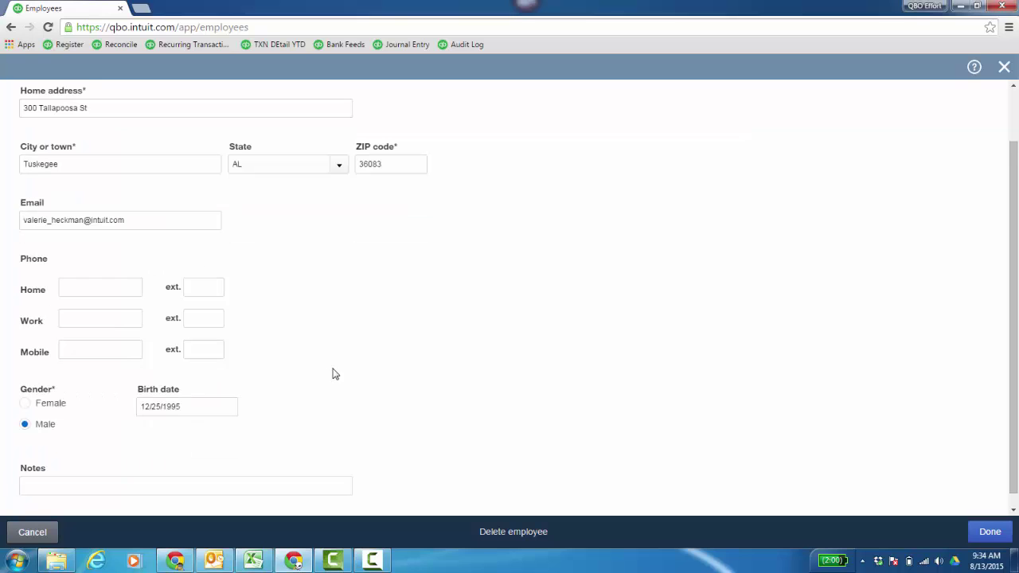
pyautogui.scroll(2, 365, 381)
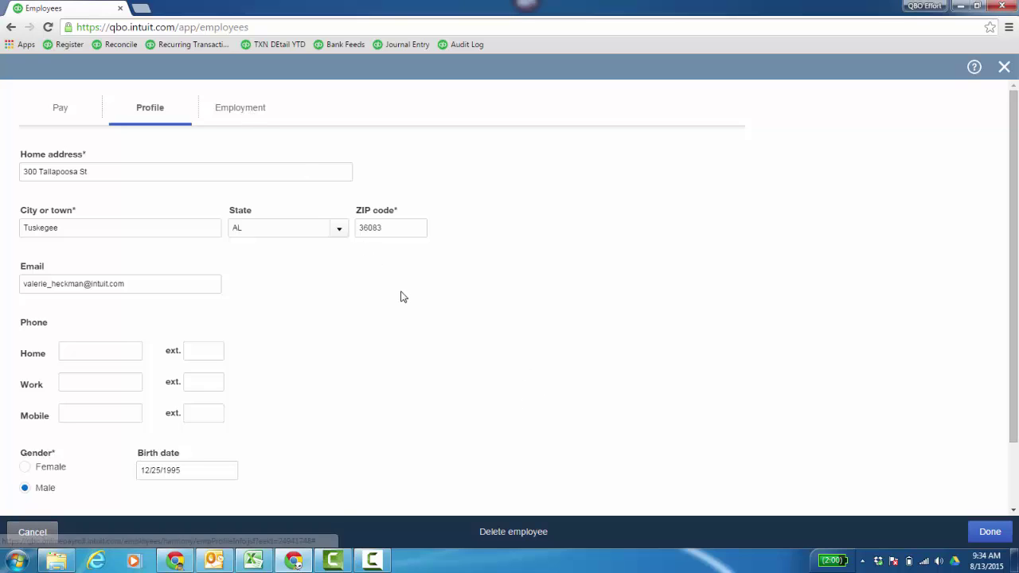
# Step: Review the employee's employment details, including the ID field and the available status choices
pyautogui.click(228, 120)
pyautogui.click(126, 170)
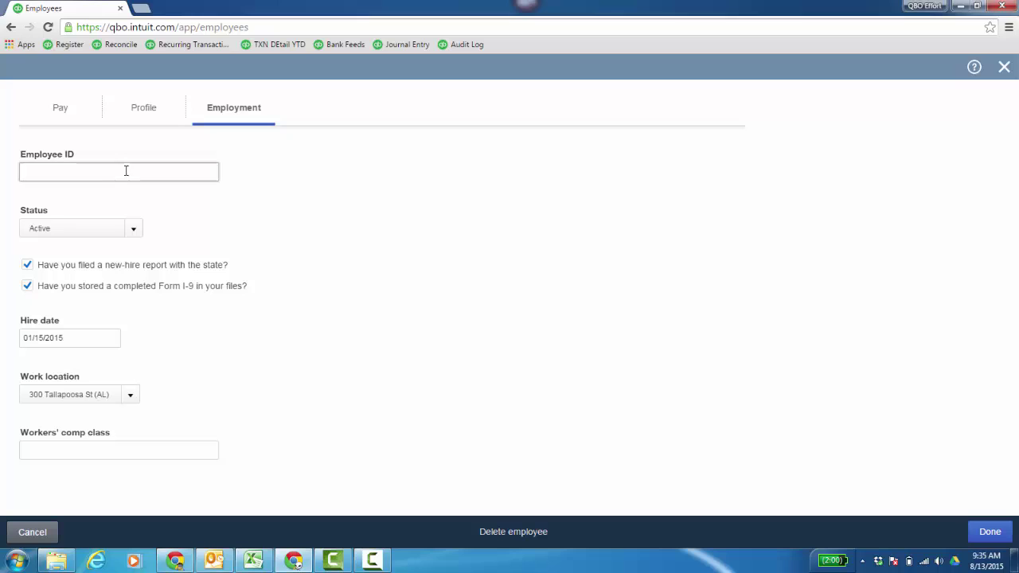
pyautogui.click(134, 232)
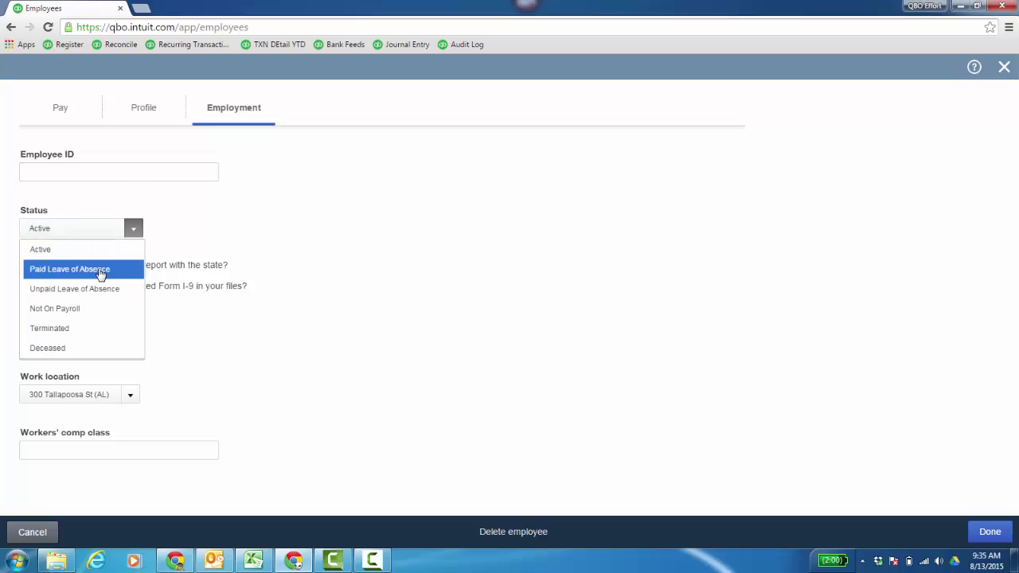
pyautogui.press('Escape')
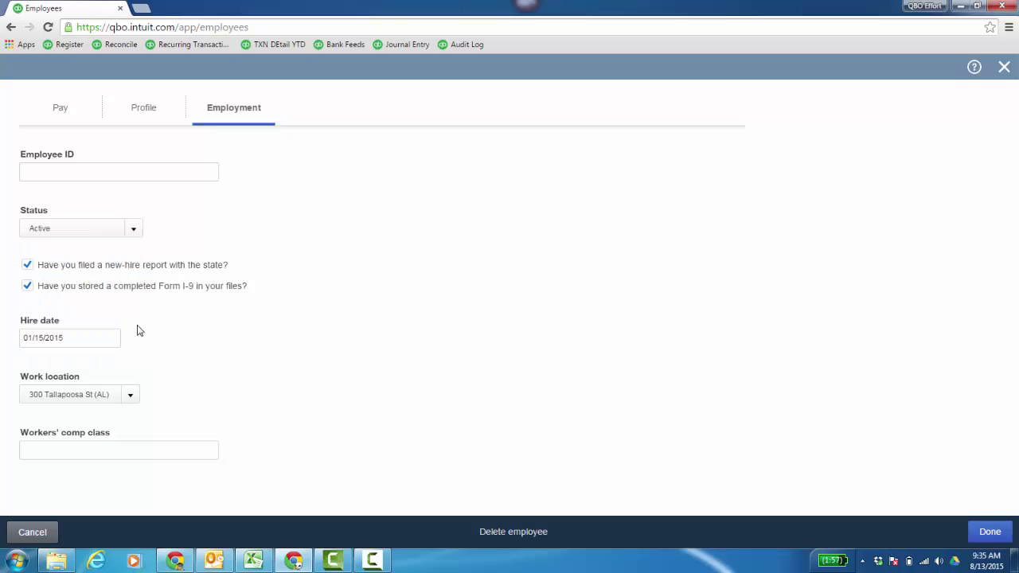
# Step: Finish editing the employee and show the employee's paycheck list
pyautogui.click(990, 532)
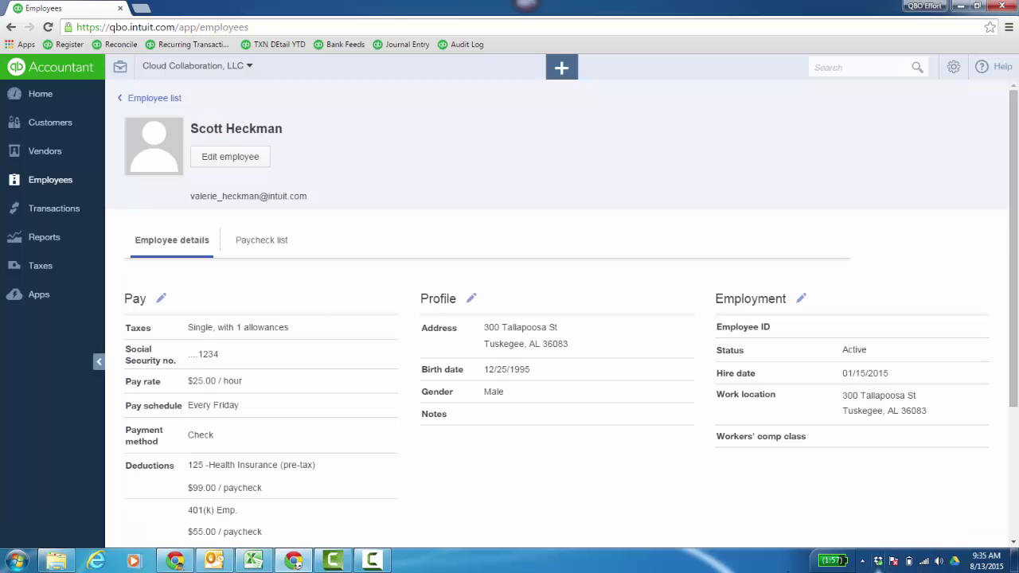
pyautogui.click(283, 248)
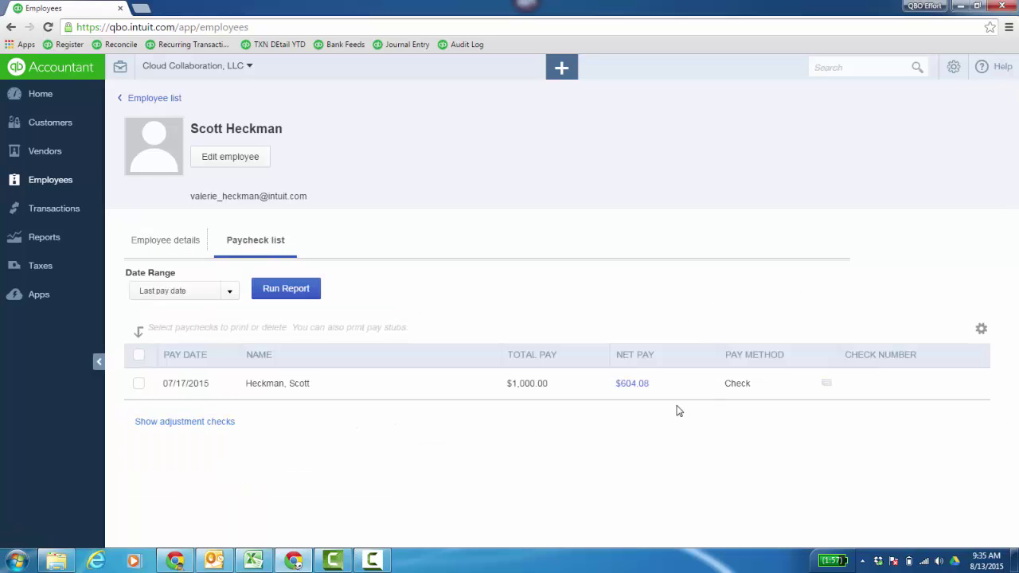
# Step: Open the 07/17/2015 paycheck, review it from pay and taxes to company contributions and memo, and close it
pyautogui.click(640, 386)
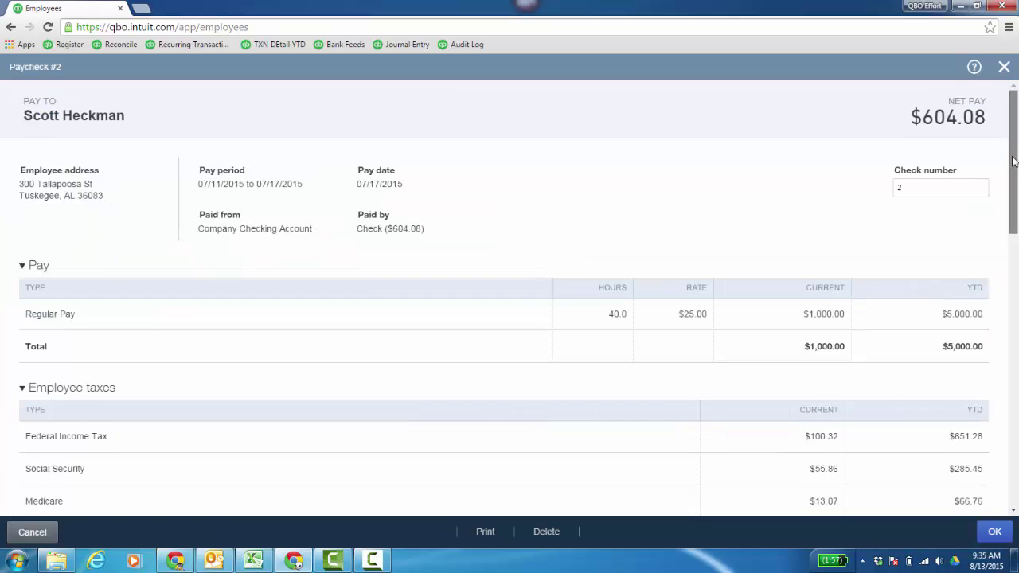
pyautogui.scroll(-2, 1015, 208)
pyautogui.moveTo(1015, 209); pyautogui.dragTo(1016, 443)
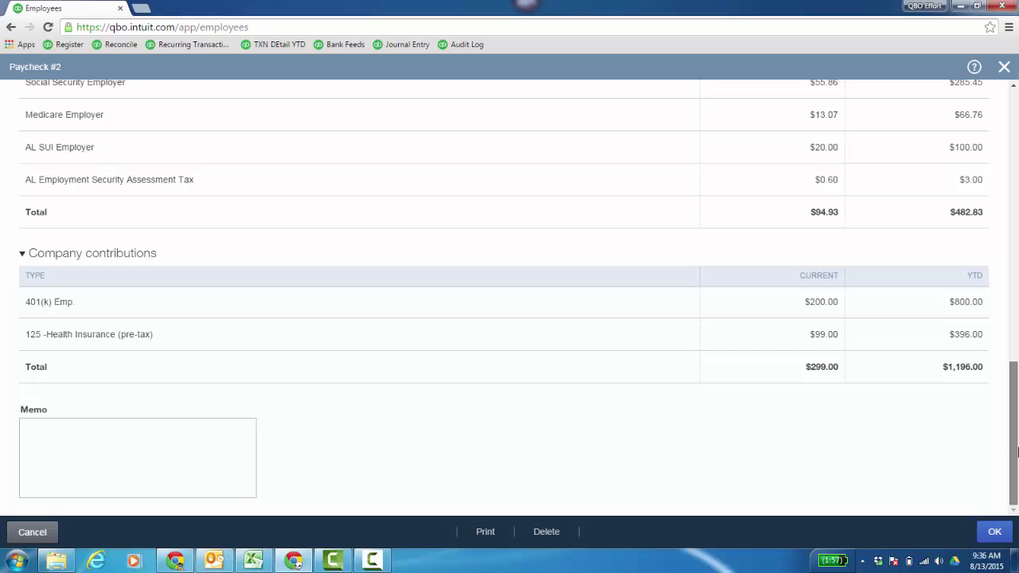
pyautogui.moveTo(1017, 452); pyautogui.dragTo(1015, 171)
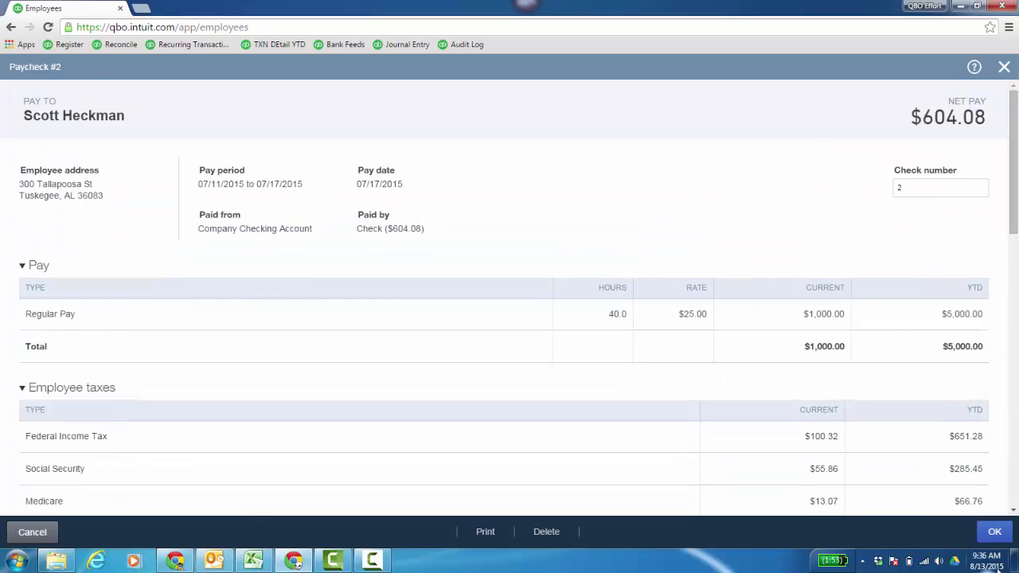
pyautogui.click(994, 532)
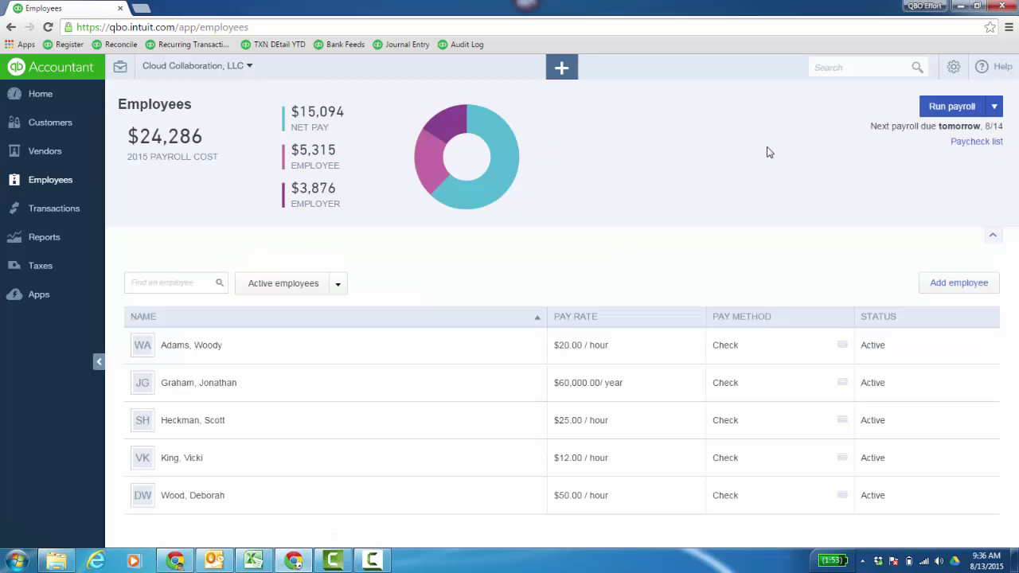
# Step: Review the accounting preferences in the payroll settings, from the bank account to the liability accounts, and open the email preferences
pyautogui.click(954, 73)
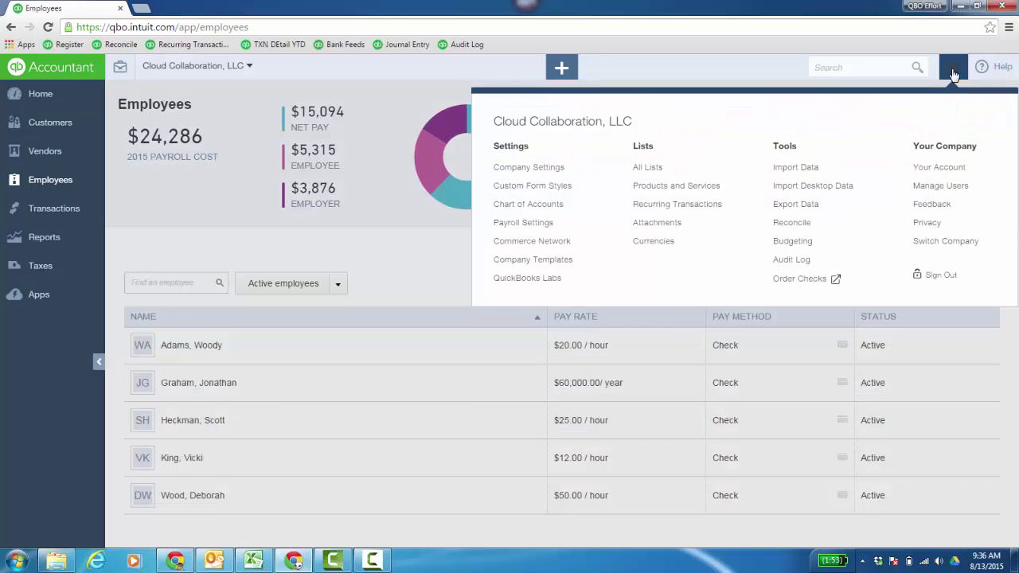
pyautogui.click(530, 228)
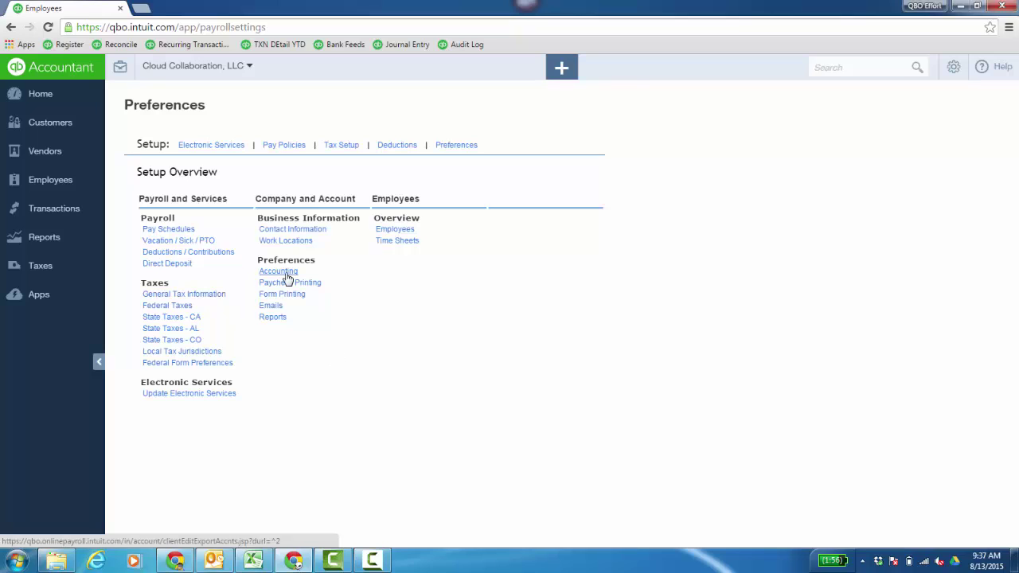
pyautogui.click(280, 271)
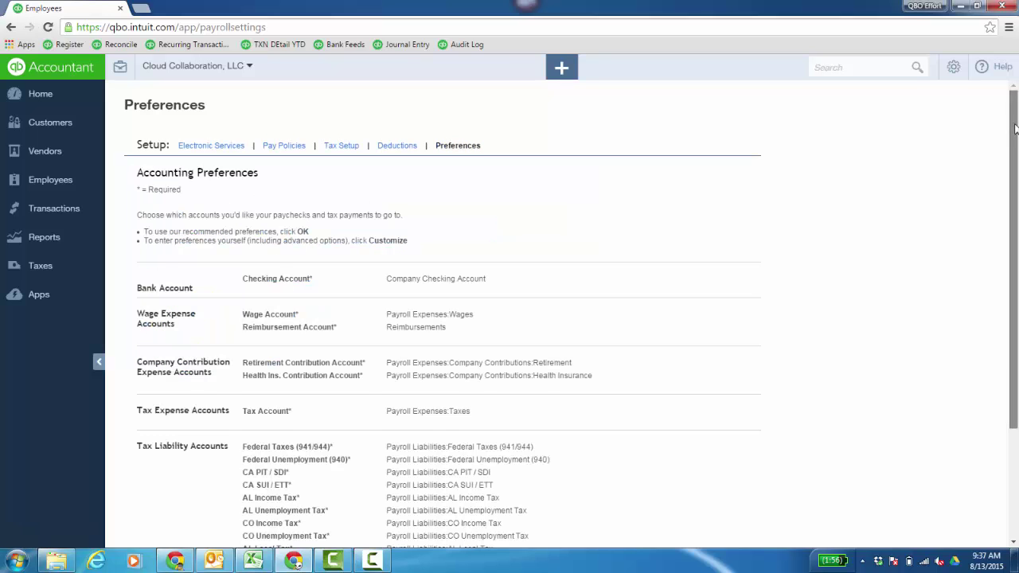
pyautogui.moveTo(1015, 146); pyautogui.dragTo(1017, 240)
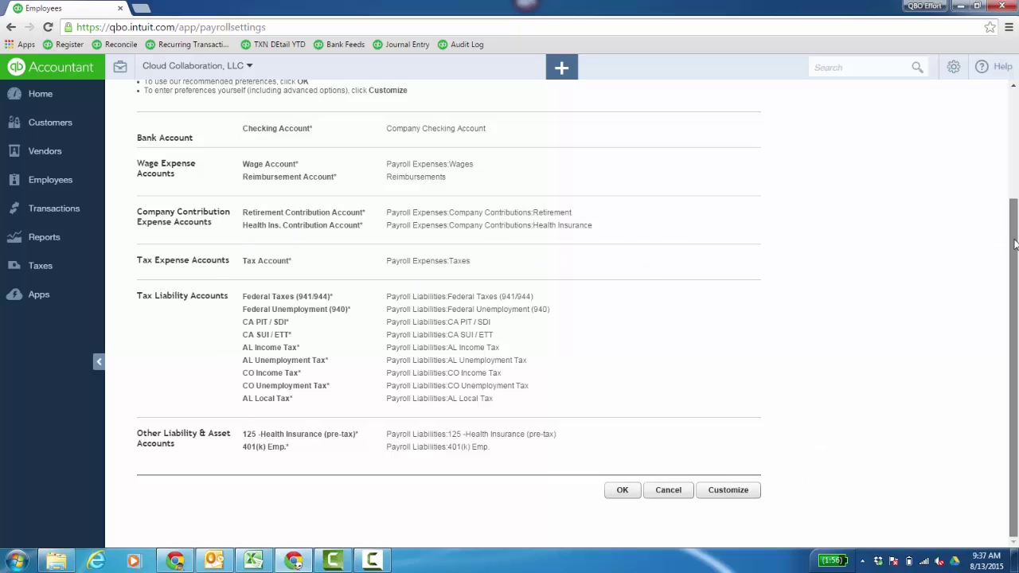
pyautogui.moveTo(1015, 239); pyautogui.dragTo(1015, 111)
pyautogui.click(458, 145)
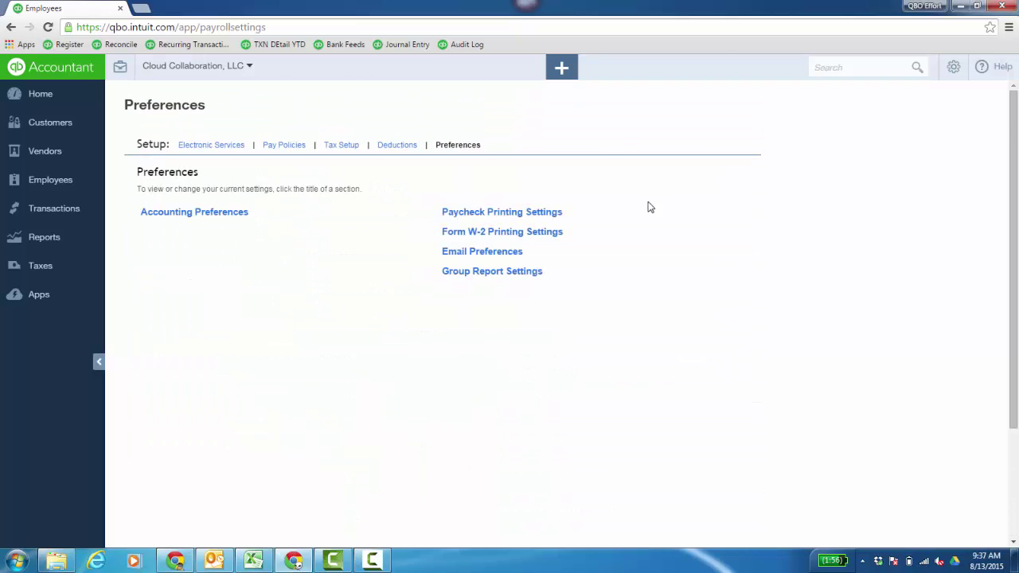
pyautogui.click(505, 256)
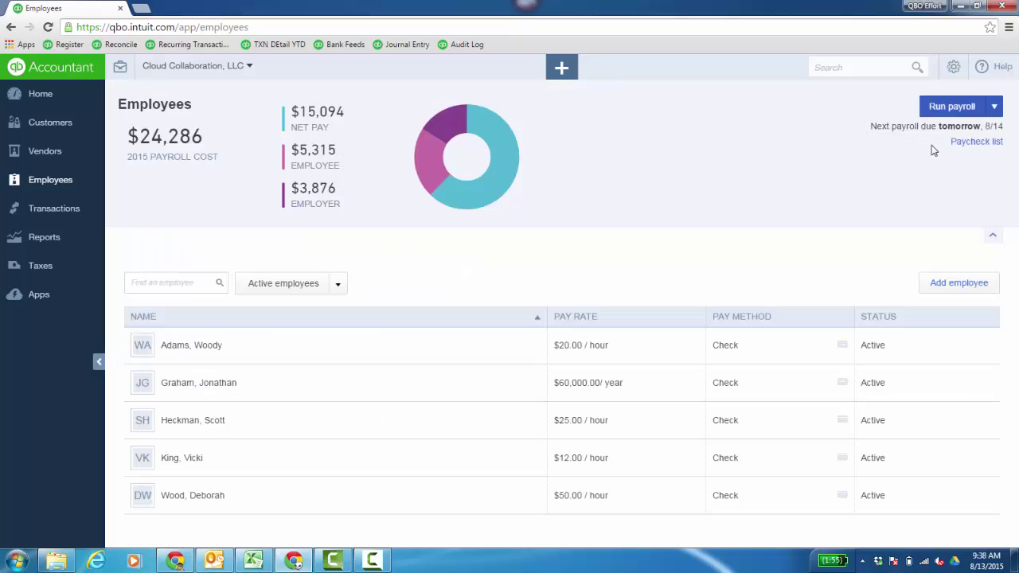
# Step: Start the Every Friday payroll for the salaried employee, period 08/01/2015 to 08/07/2015, and preview it together with the submission options
pyautogui.click(950, 109)
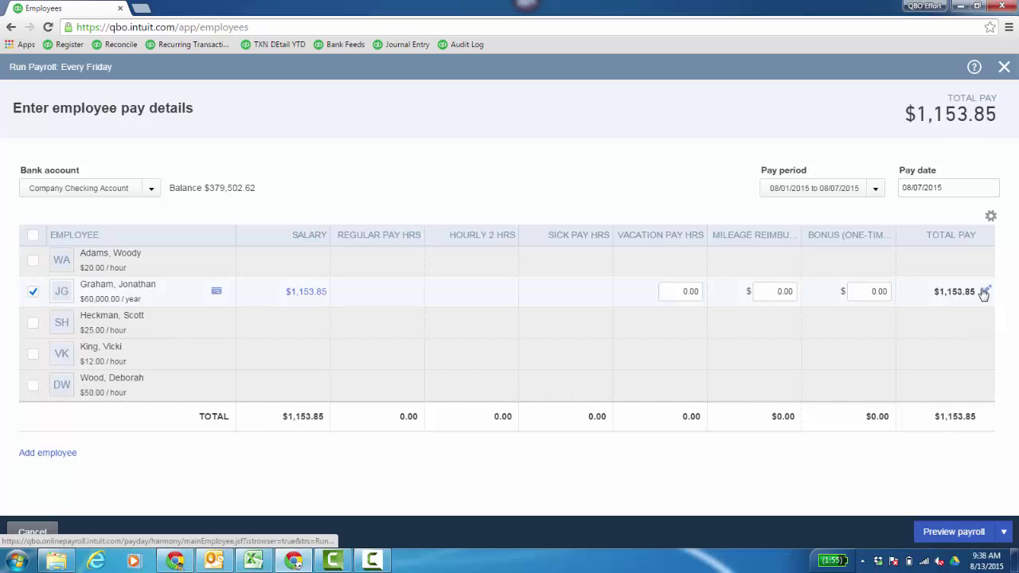
pyautogui.click(965, 533)
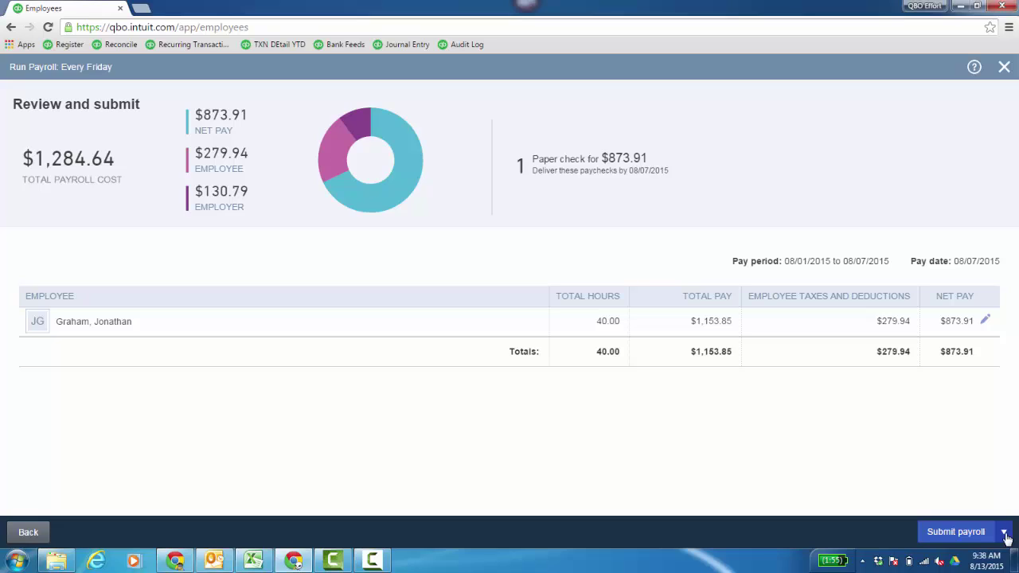
pyautogui.click(1005, 534)
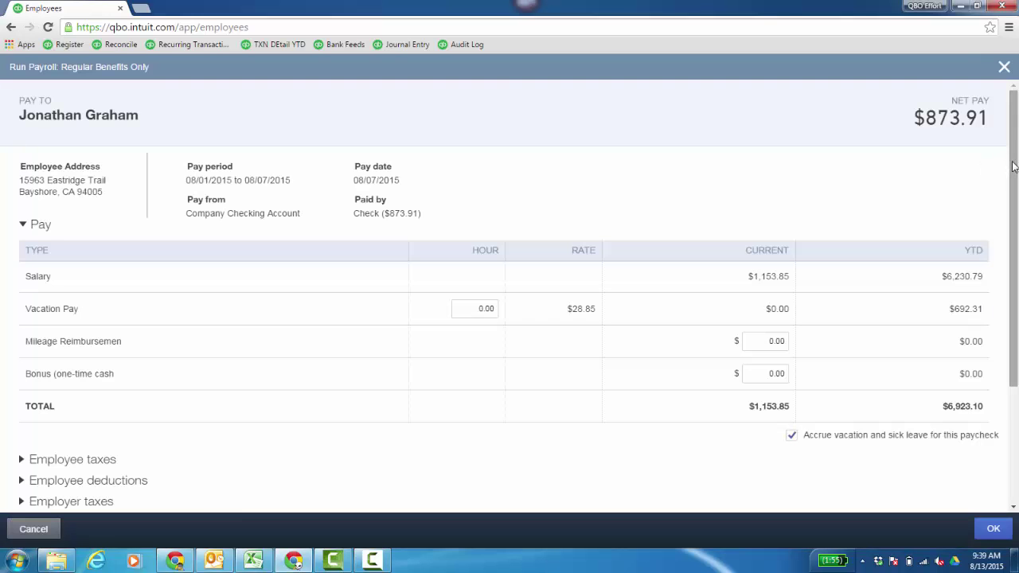
# Step: Review the salaried employee's paycheck with the employee taxes expanded, and accept it without changes
pyautogui.moveTo(1015, 167); pyautogui.dragTo(1017, 307)
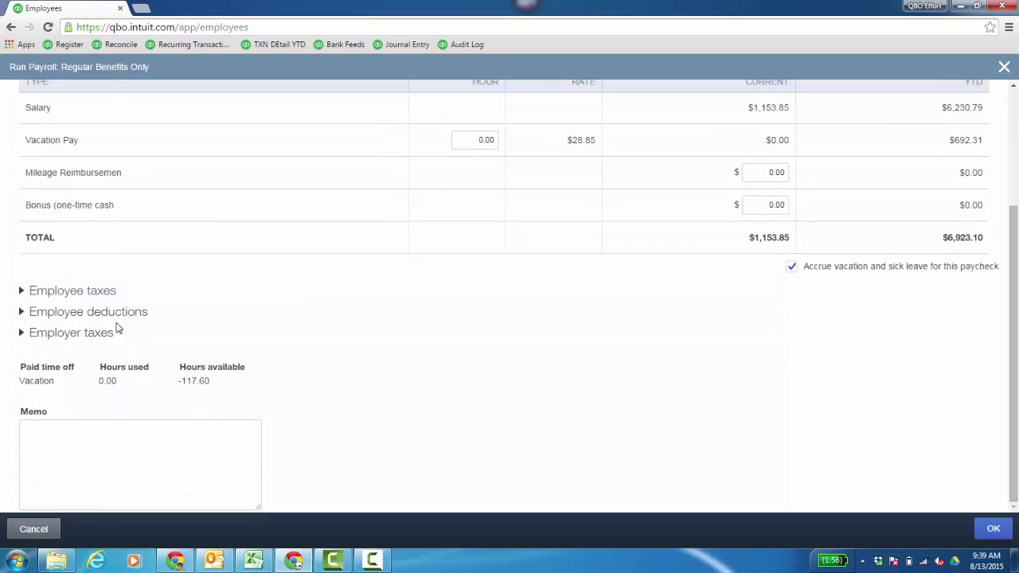
pyautogui.click(22, 295)
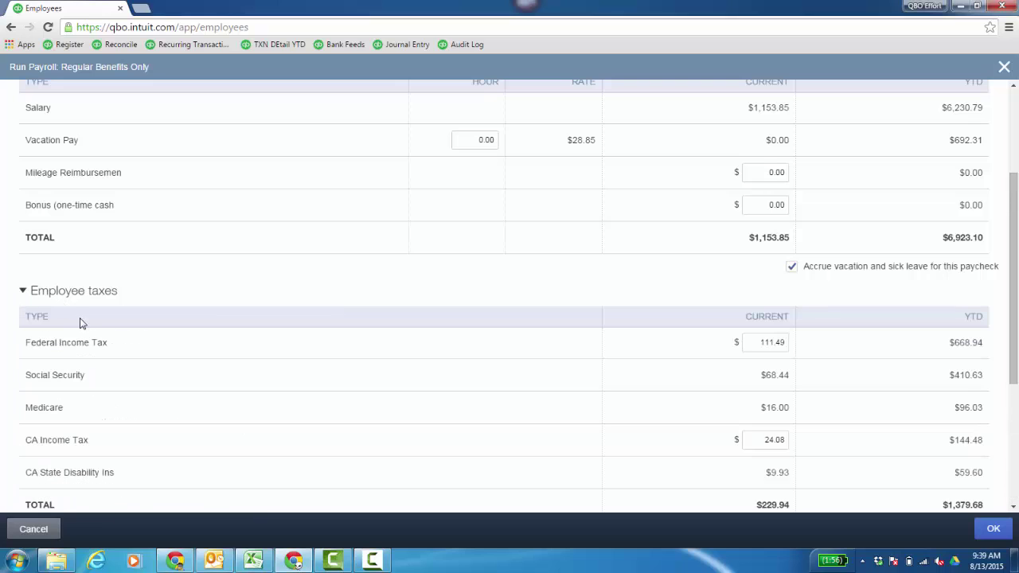
pyautogui.moveTo(1016, 278); pyautogui.dragTo(1017, 344)
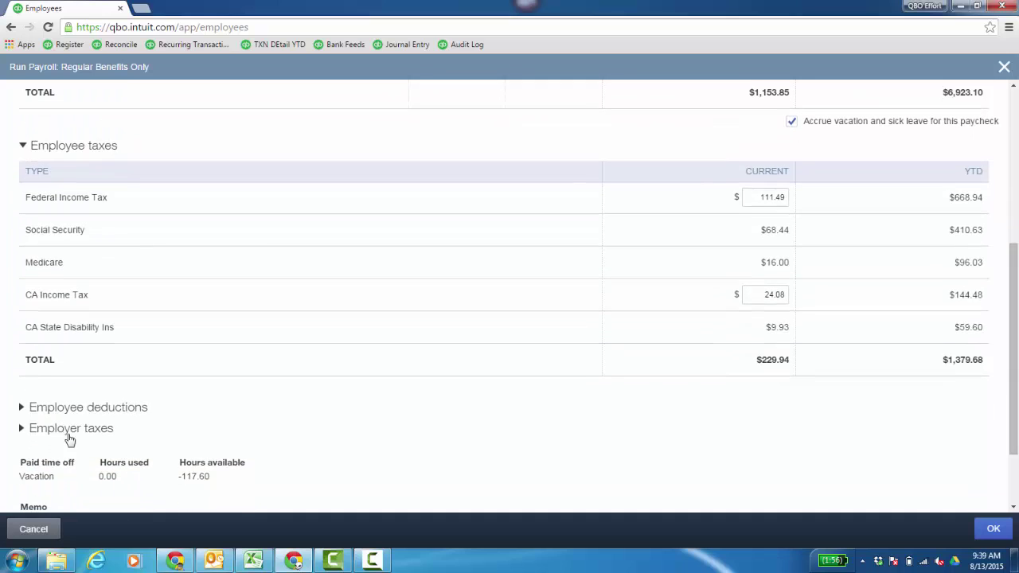
pyautogui.moveTo(1015, 406); pyautogui.dragTo(1014, 254)
pyautogui.click(993, 529)
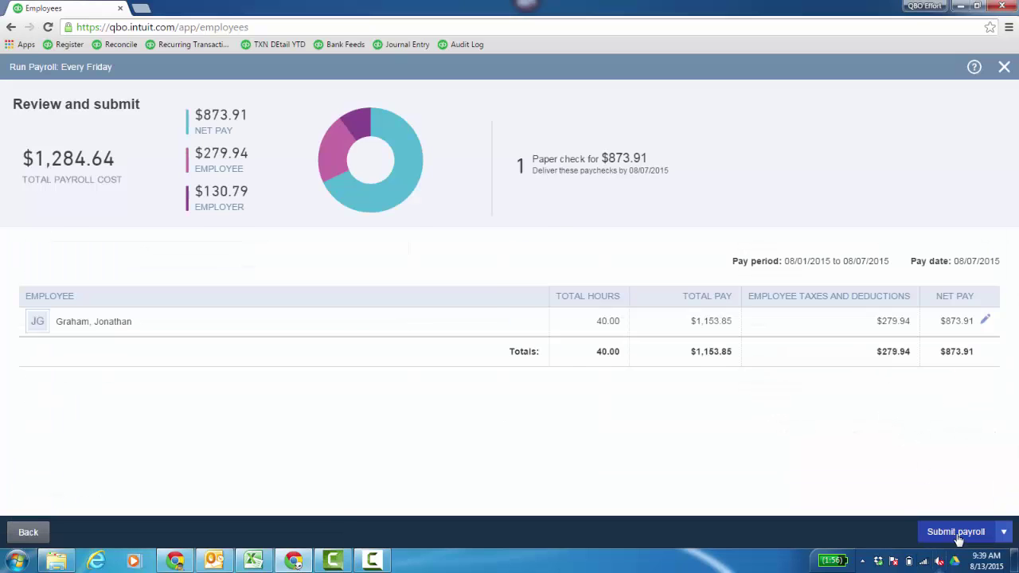
# Step: Submit the payroll, assign check number 2345 to the paycheck, and finish the payroll run
pyautogui.click(956, 532)
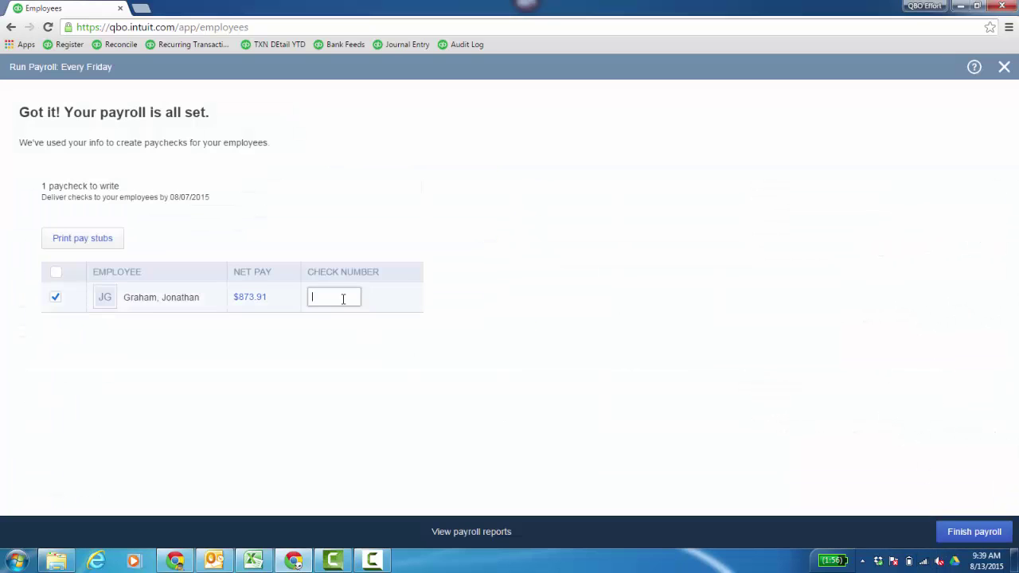
pyautogui.write('345')
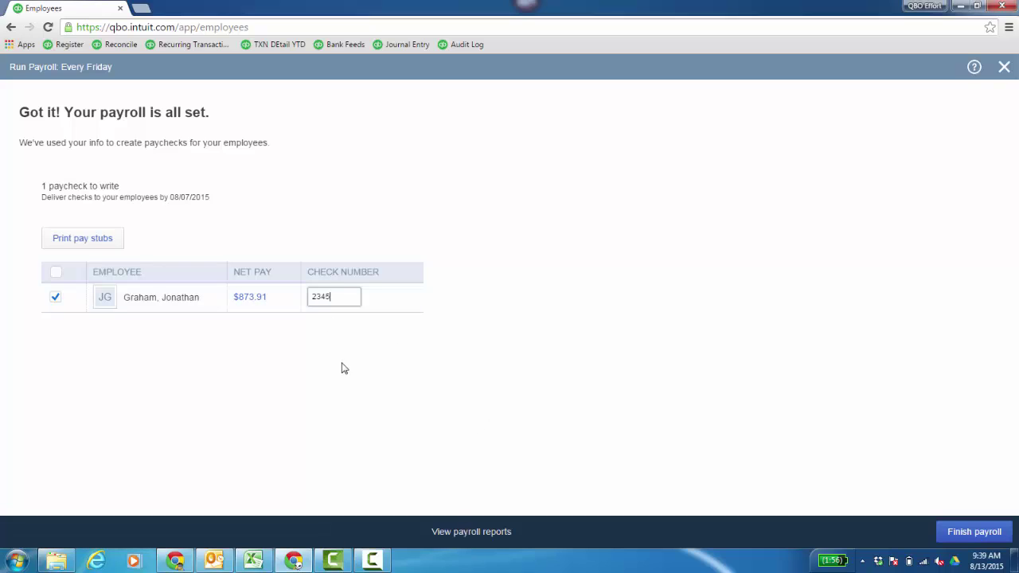
pyautogui.click(967, 532)
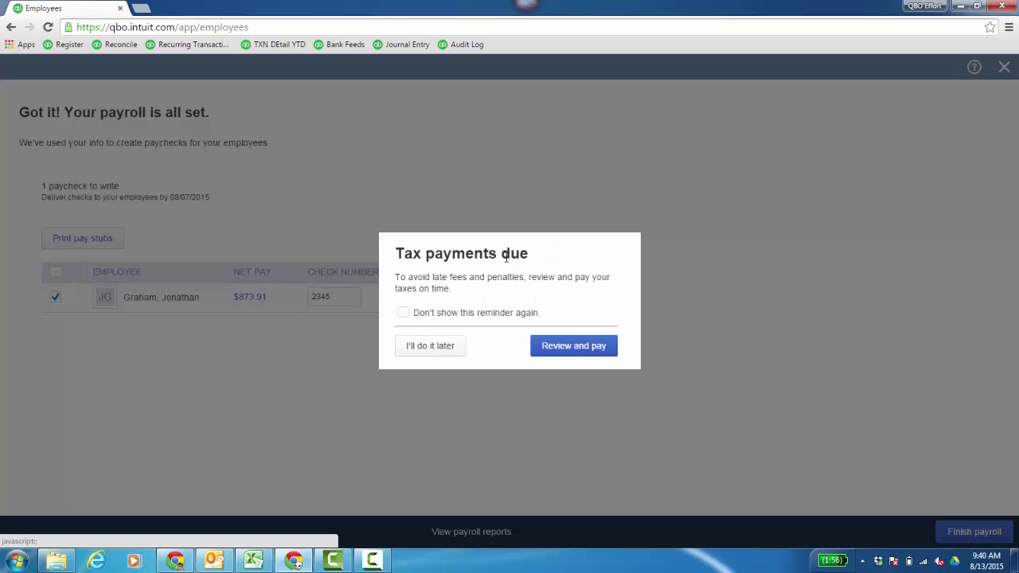
# Step: Review the payroll tax payments due, and go to the Payroll Tax Center
pyautogui.click(578, 351)
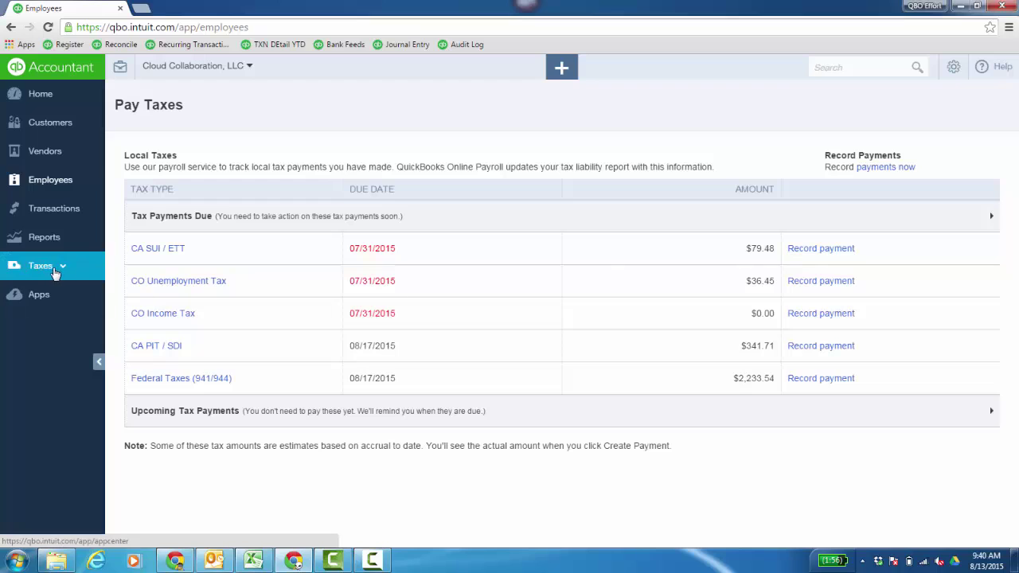
pyautogui.moveTo(62, 272)
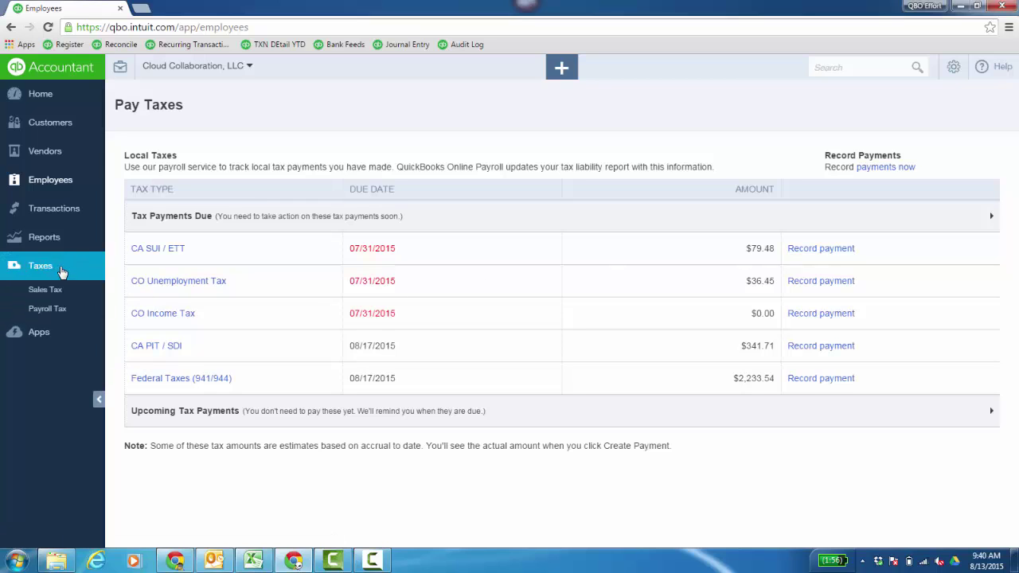
pyautogui.click(54, 311)
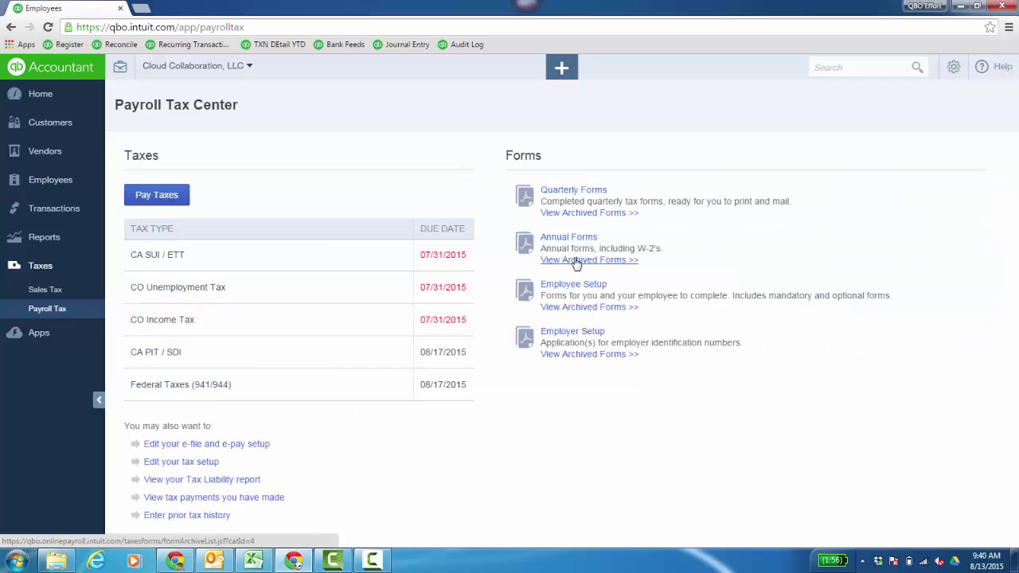
# Step: Open Form 941 from the quarterly tax forms and look through the return
pyautogui.click(594, 191)
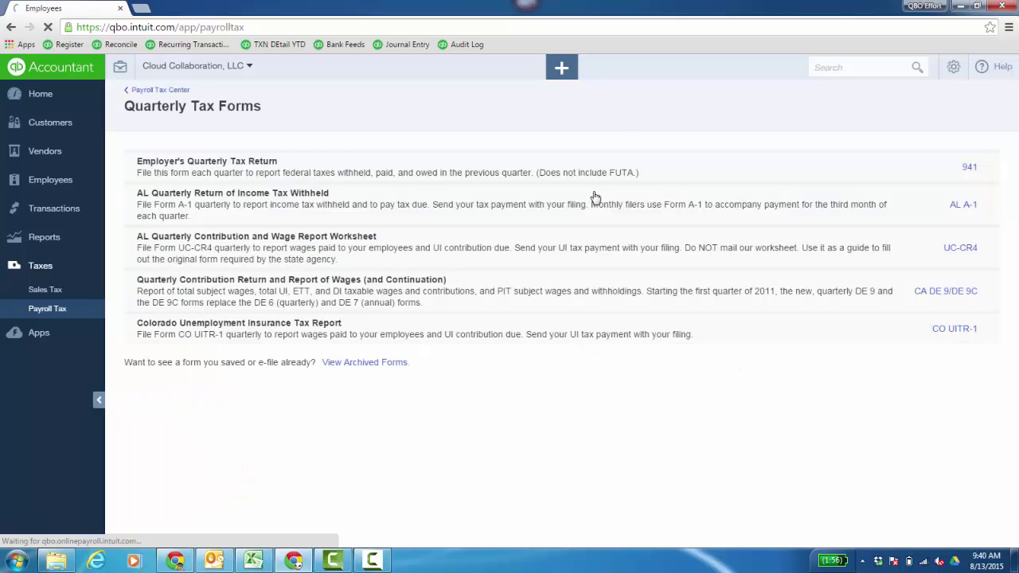
pyautogui.click(976, 168)
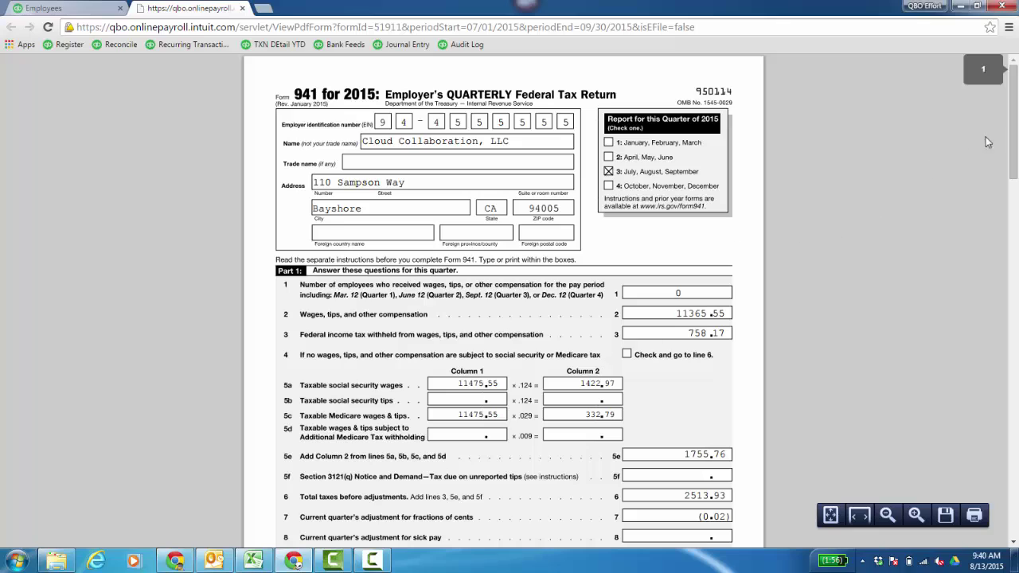
pyautogui.moveTo(1014, 149); pyautogui.dragTo(1017, 308)
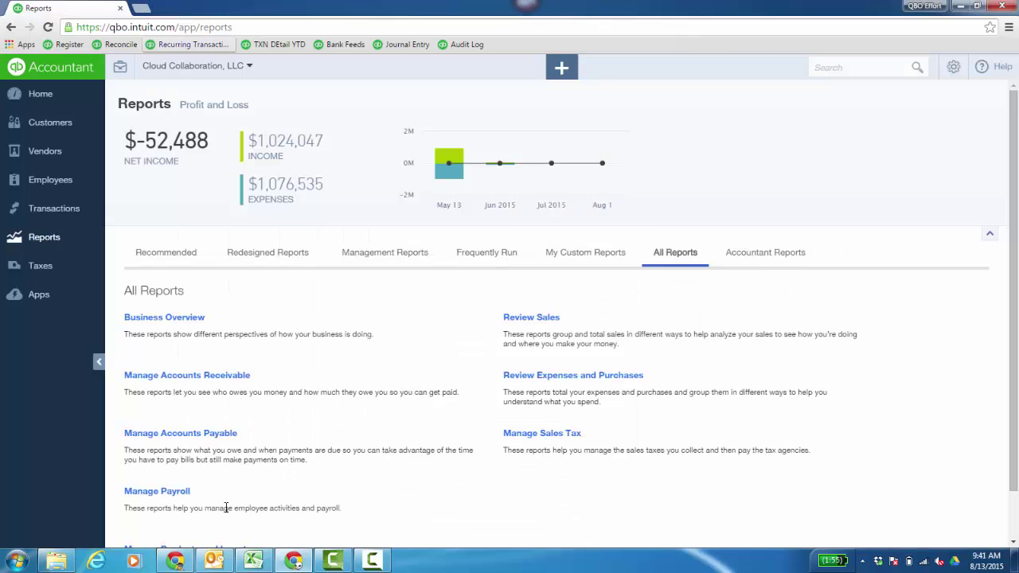
# Step: Show the Manage Payroll reports and look through the available payroll reports
pyautogui.click(182, 491)
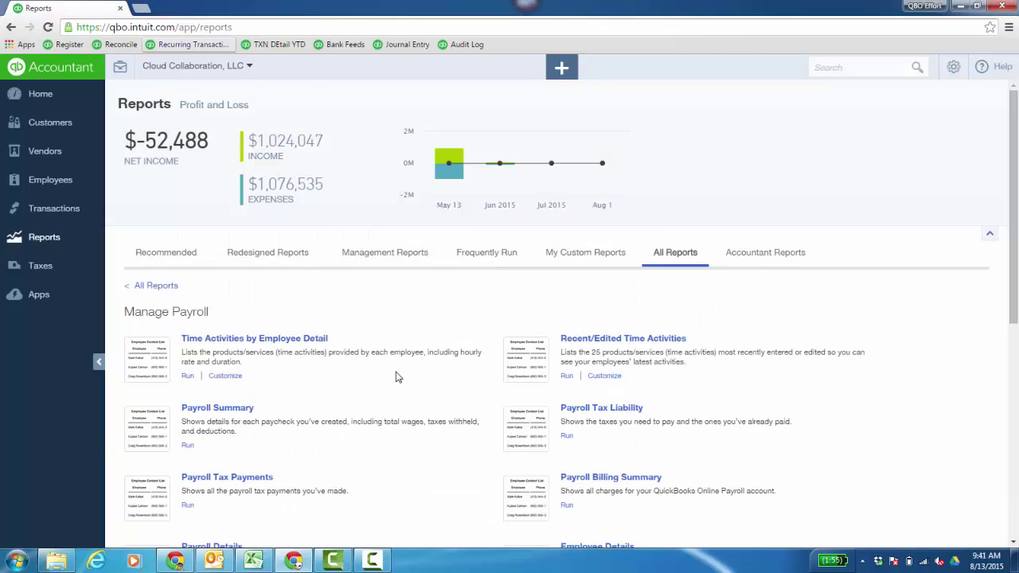
pyautogui.scroll(-1, 398, 376)
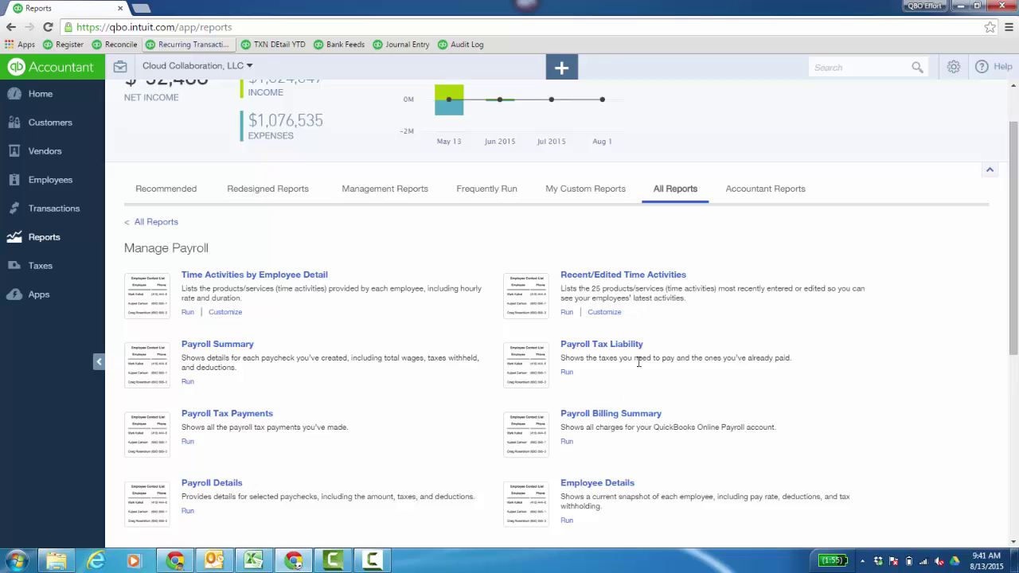
pyautogui.scroll(-1, 409, 398)
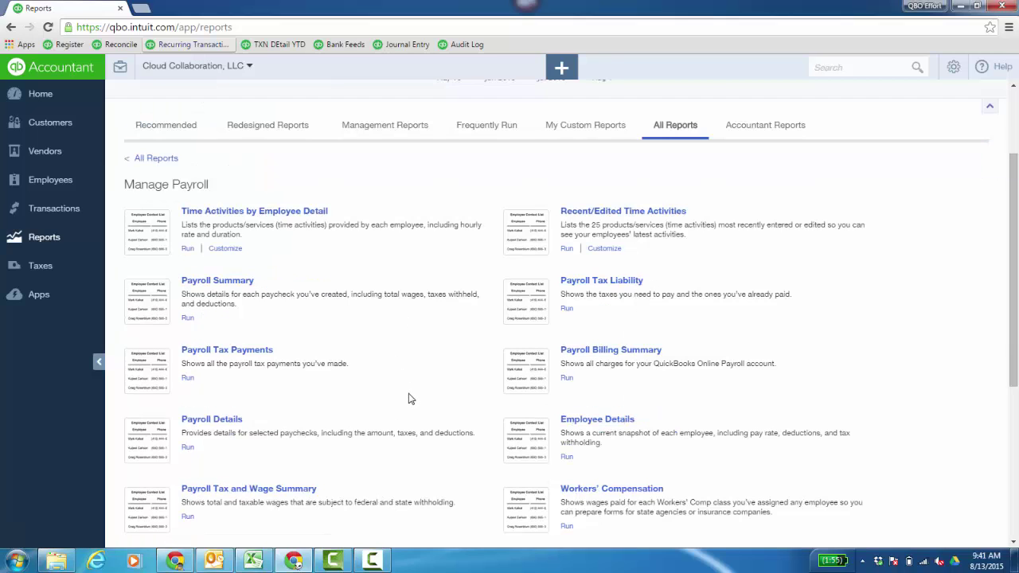
pyautogui.scroll(-1, 409, 398)
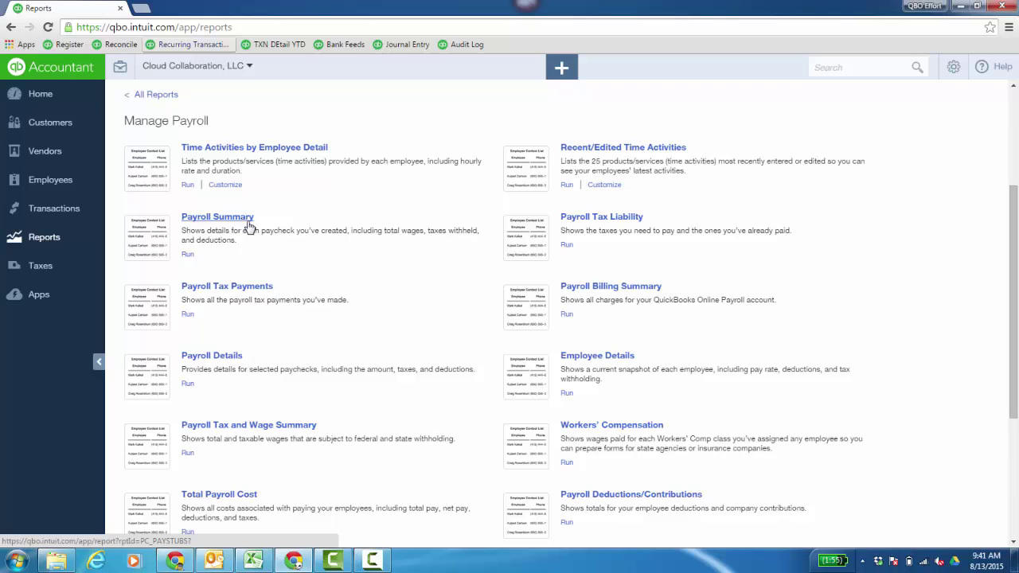
# Step: Run the Payroll Details report for This year with Summary By Employee, and review it down to the grand total
pyautogui.click(227, 358)
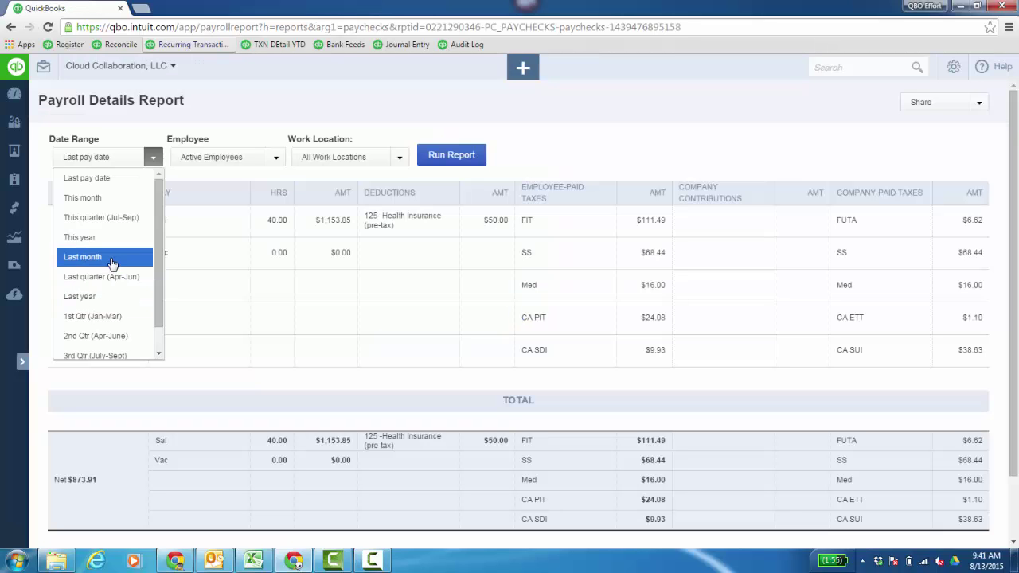
pyautogui.click(112, 238)
pyautogui.click(276, 156)
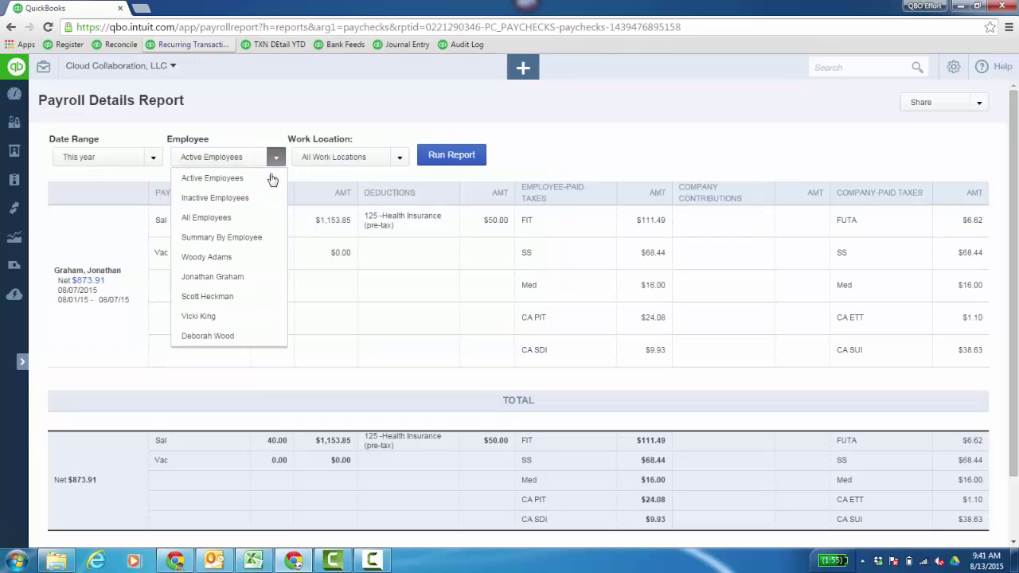
pyautogui.click(256, 237)
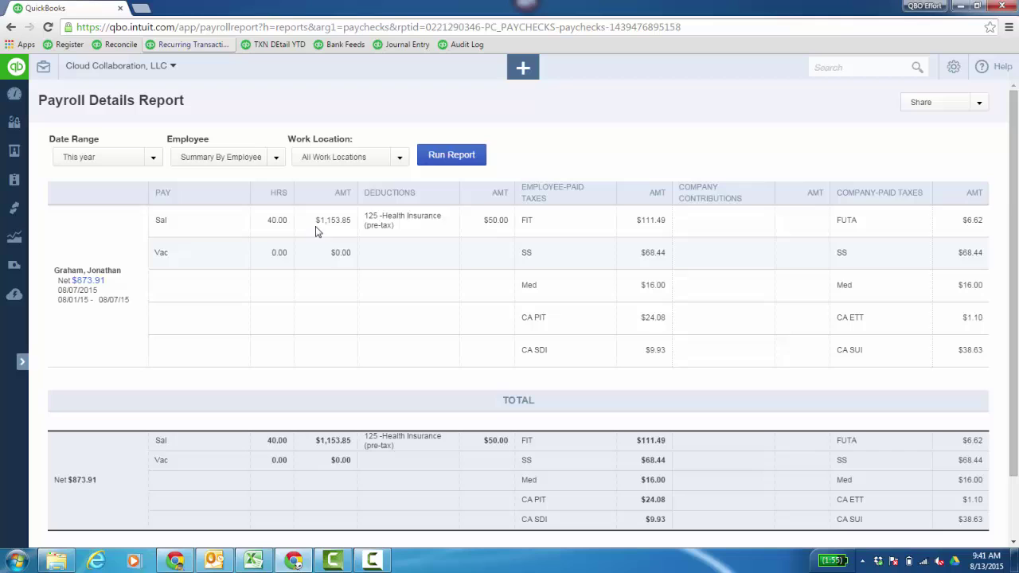
pyautogui.click(456, 156)
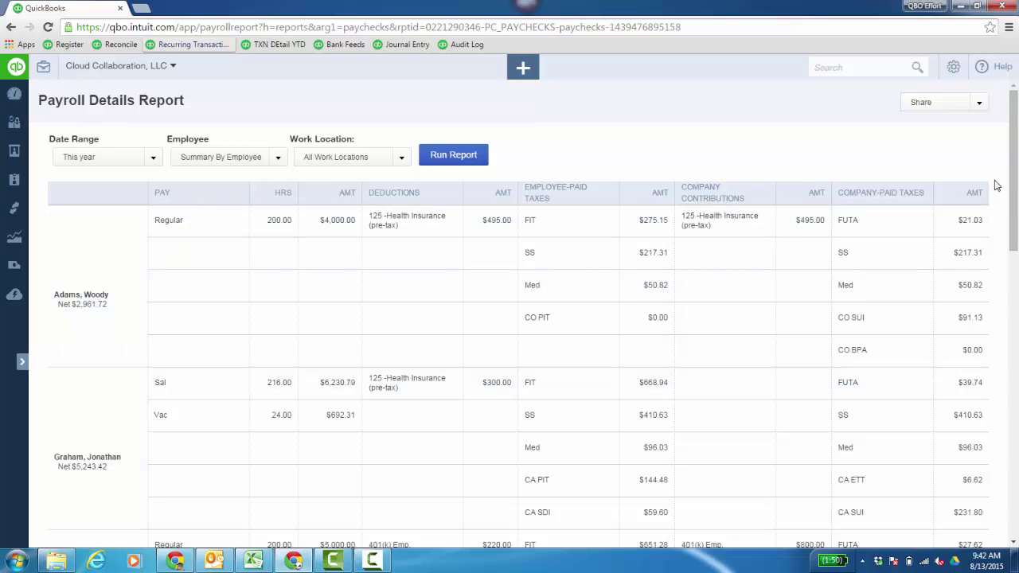
pyautogui.moveTo(1015, 207); pyautogui.dragTo(1017, 487)
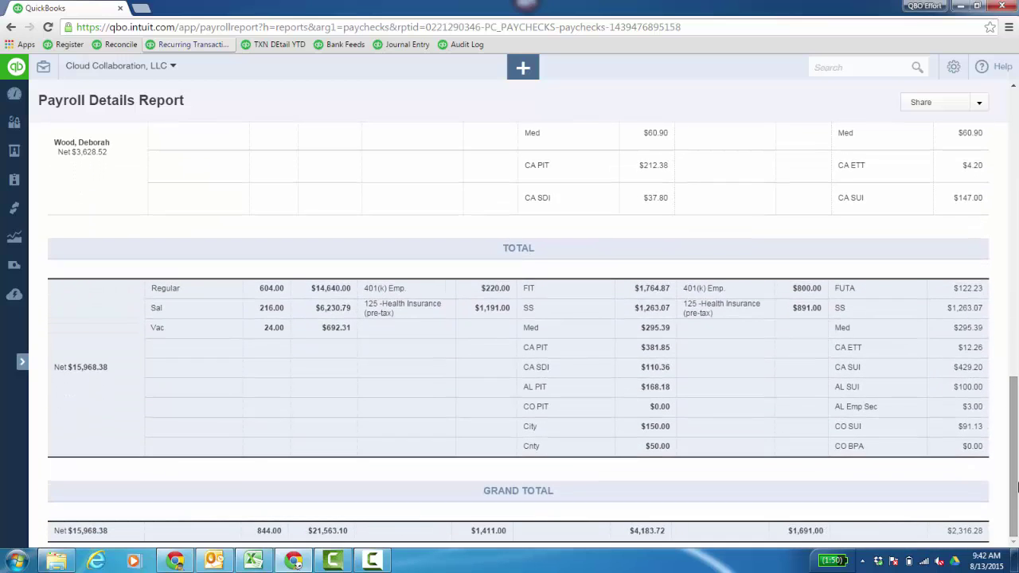
pyautogui.hotkey('alt', 'Left')
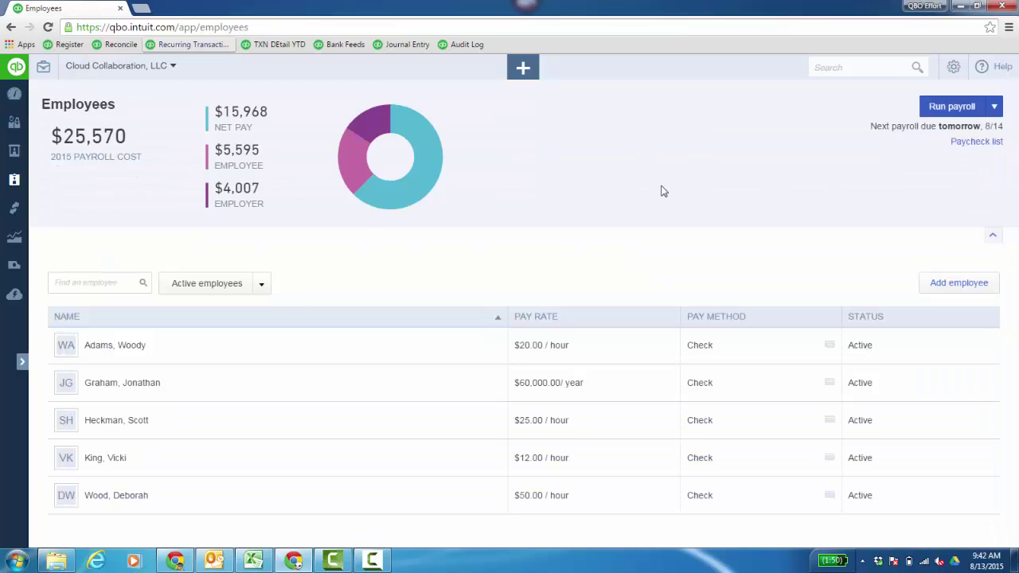